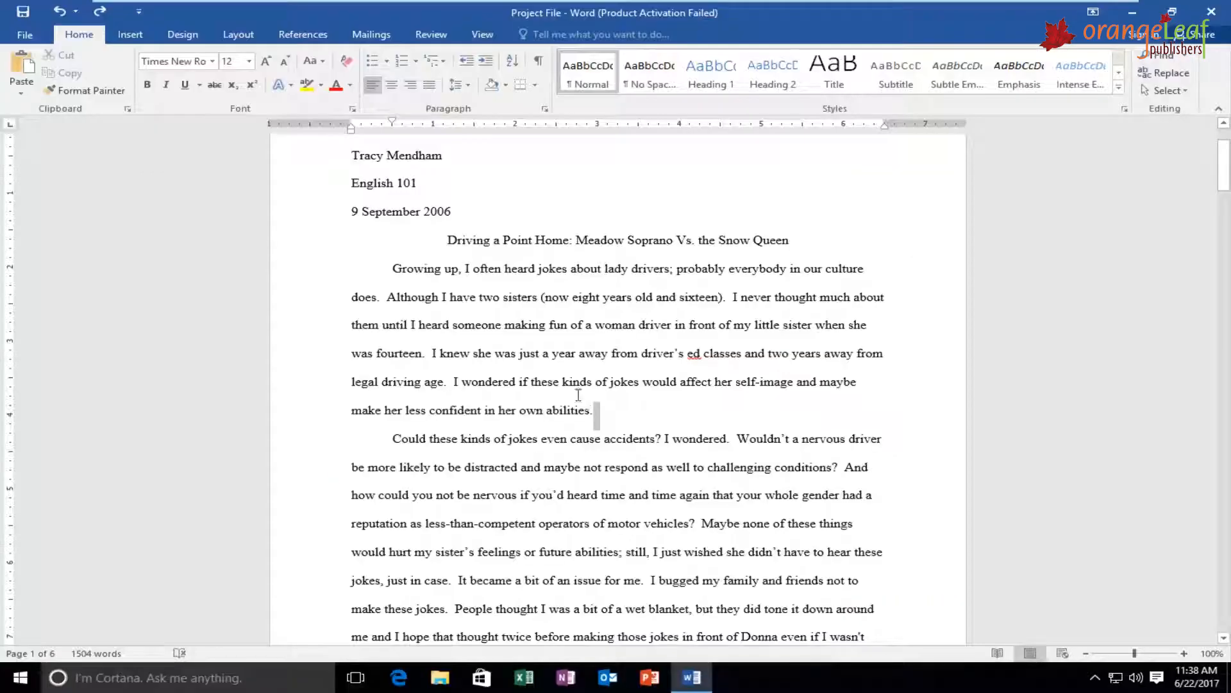
# Select the essay's first body paragraph from its end back to "Growing up".
pyautogui.moveTo(595, 411); pyautogui.dragTo(405, 270)
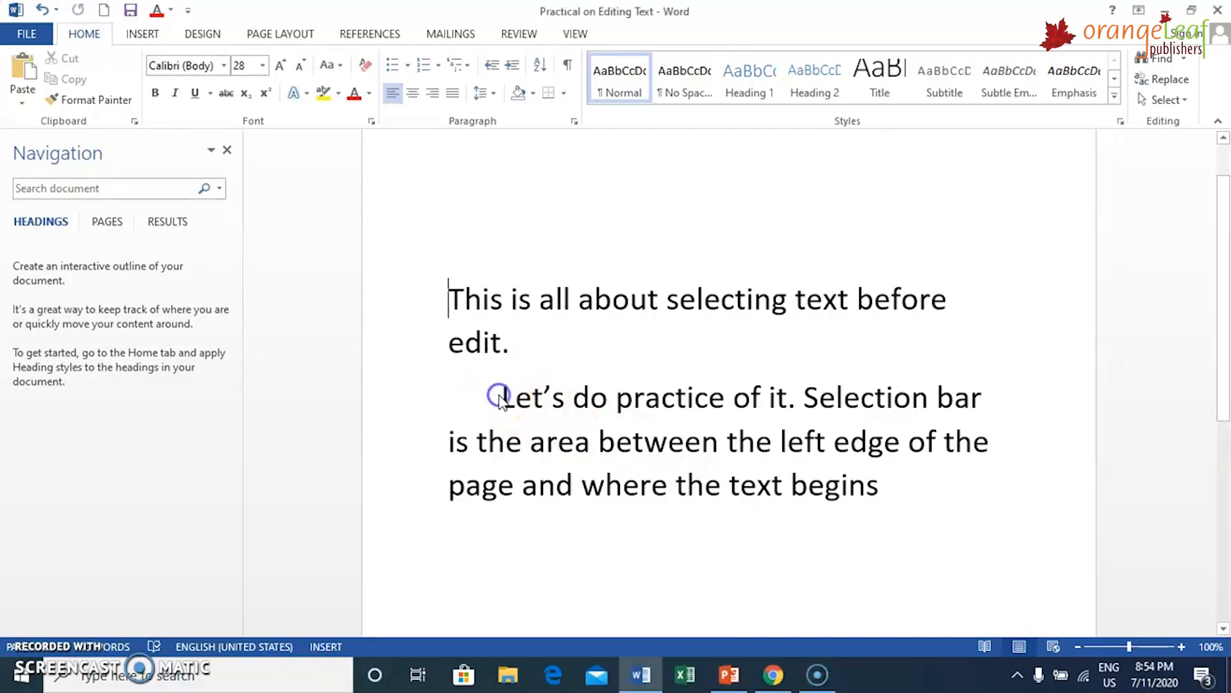
# Place the insertion point before "Let's do practice of it" and select the text of the second paragraph from there.
pyautogui.click(502, 396)
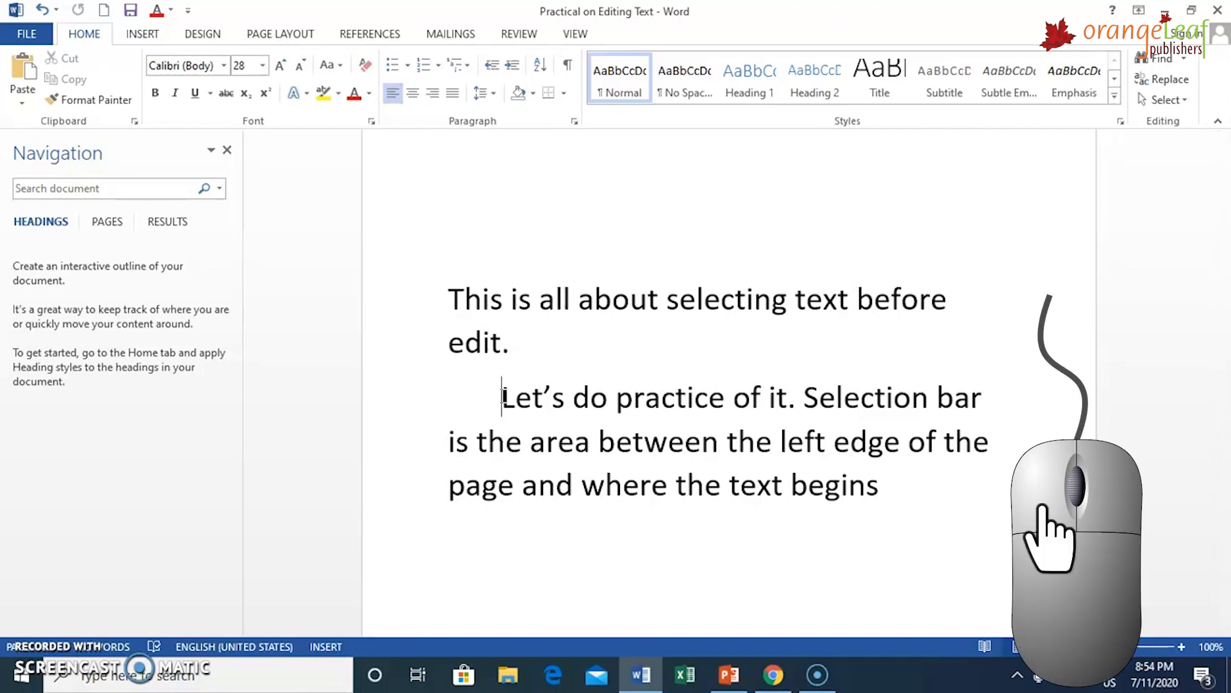
pyautogui.moveTo(504, 396); pyautogui.dragTo(873, 457)
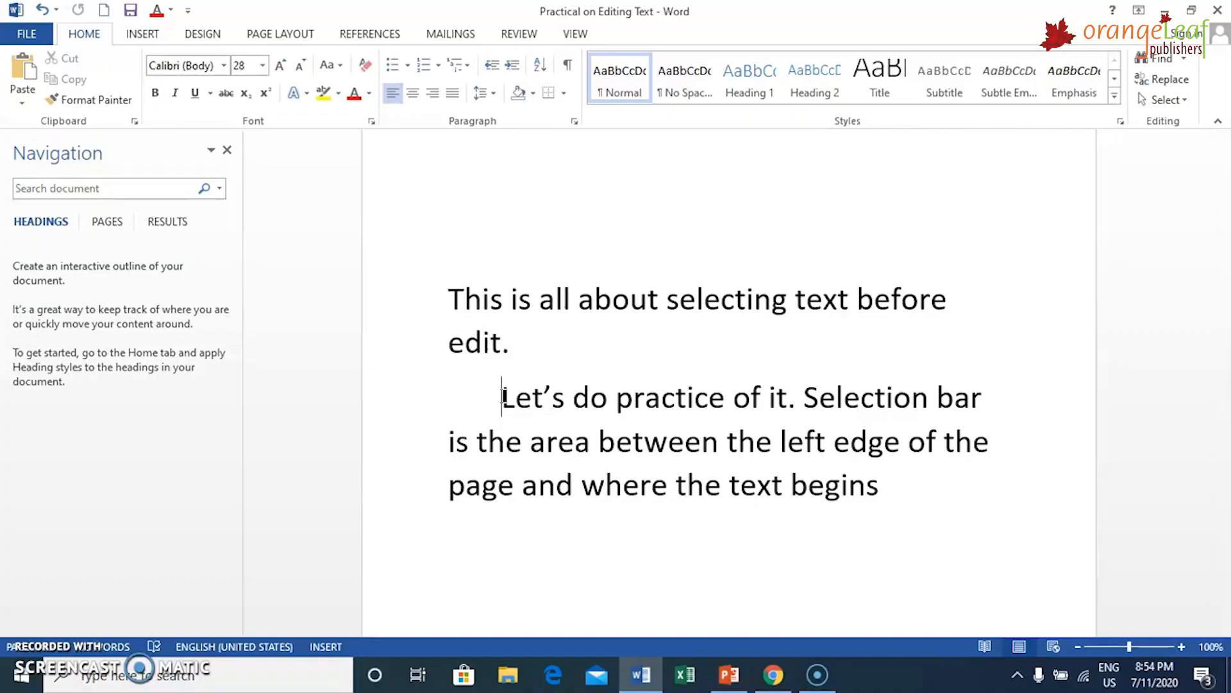
pyautogui.moveTo(504, 395); pyautogui.dragTo(549, 398)
pyautogui.click(502, 384)
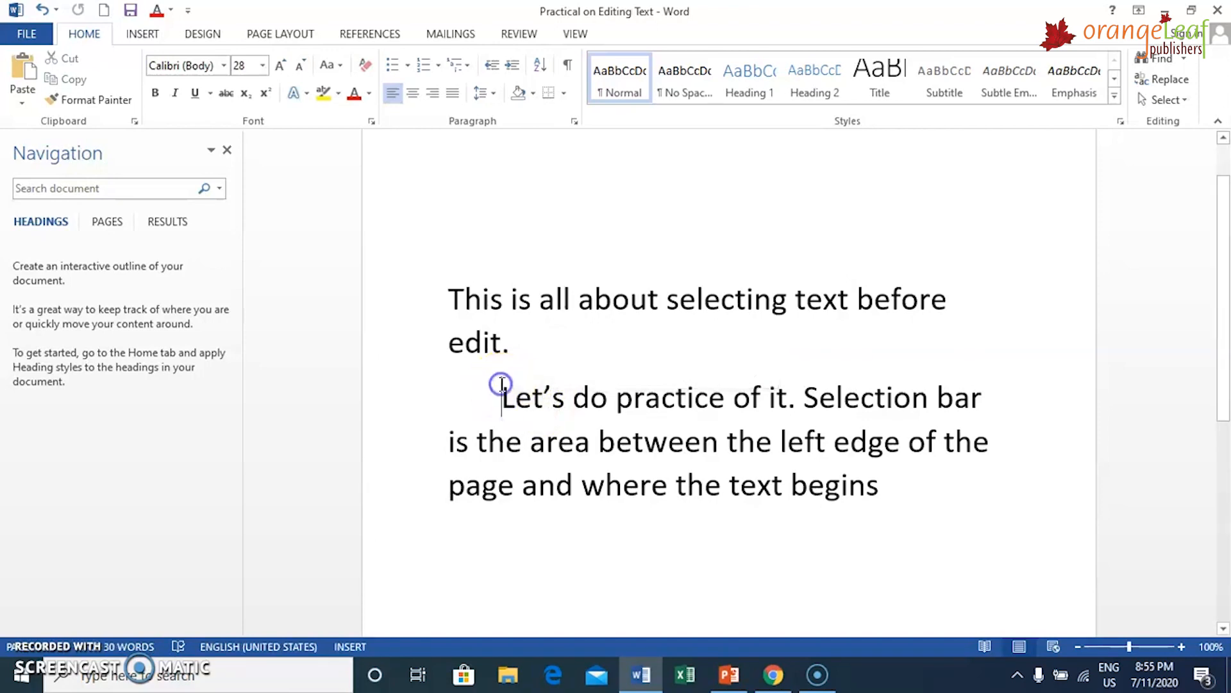
pyautogui.moveTo(502, 384); pyautogui.dragTo(875, 456)
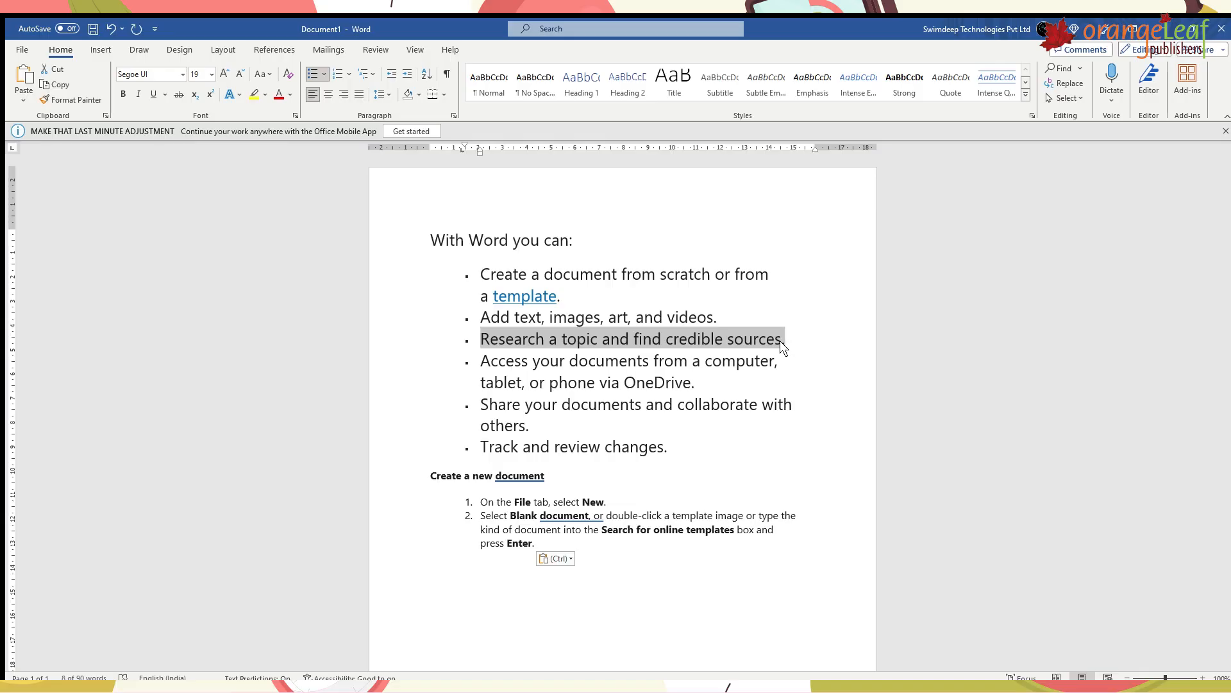
# Shrink the selection on the "Research a topic and find credible sources." bullet character by character until it ends before "sources".
pyautogui.hotkey('shift', 'Left')
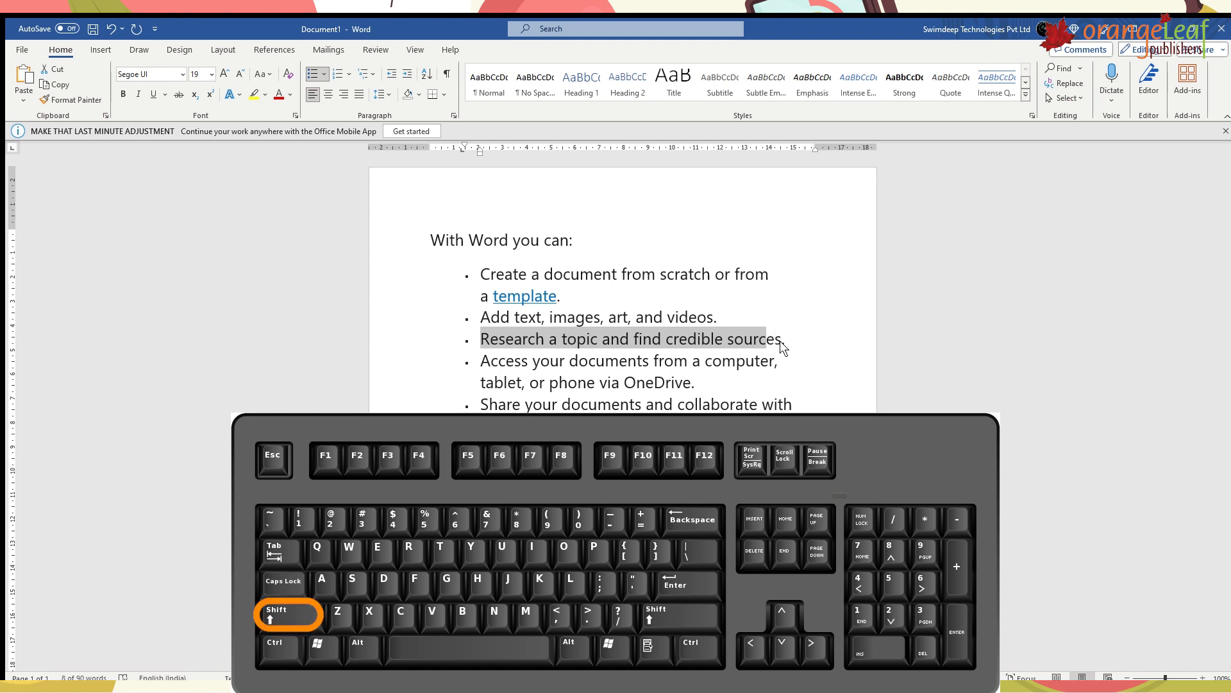
pyautogui.hotkey('shift', 'Left')
pyautogui.hotkey('shift', 'Left')
pyautogui.hotkey('shift', 'Left')
pyautogui.hotkey('shift', 'Left')
pyautogui.hotkey('shift', 'Left')
pyautogui.hotkey('shift', 'Left')
pyautogui.hotkey('shift', 'Left')
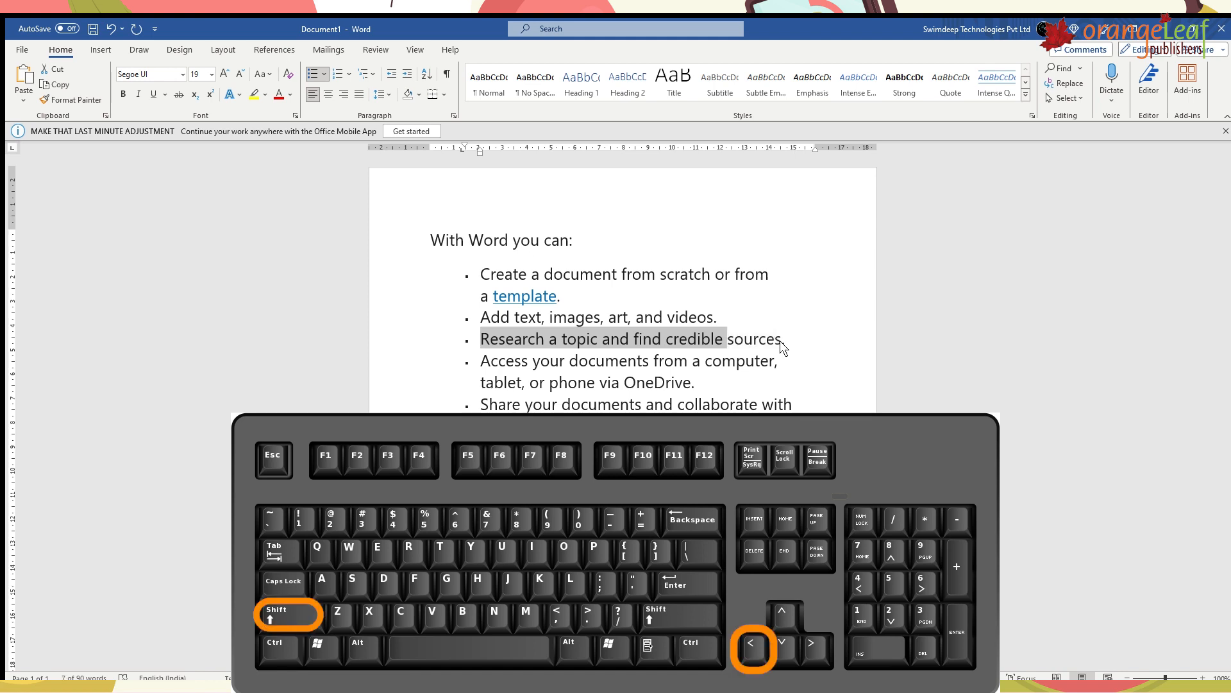
# Extend the selection on the "Research a topic" bullet character by character through the word "sources".
pyautogui.hotkey('shift', 'Right')
pyautogui.hotkey('shift', 'Right')
pyautogui.hotkey('shift', 'Right')
pyautogui.hotkey('shift', 'Right')
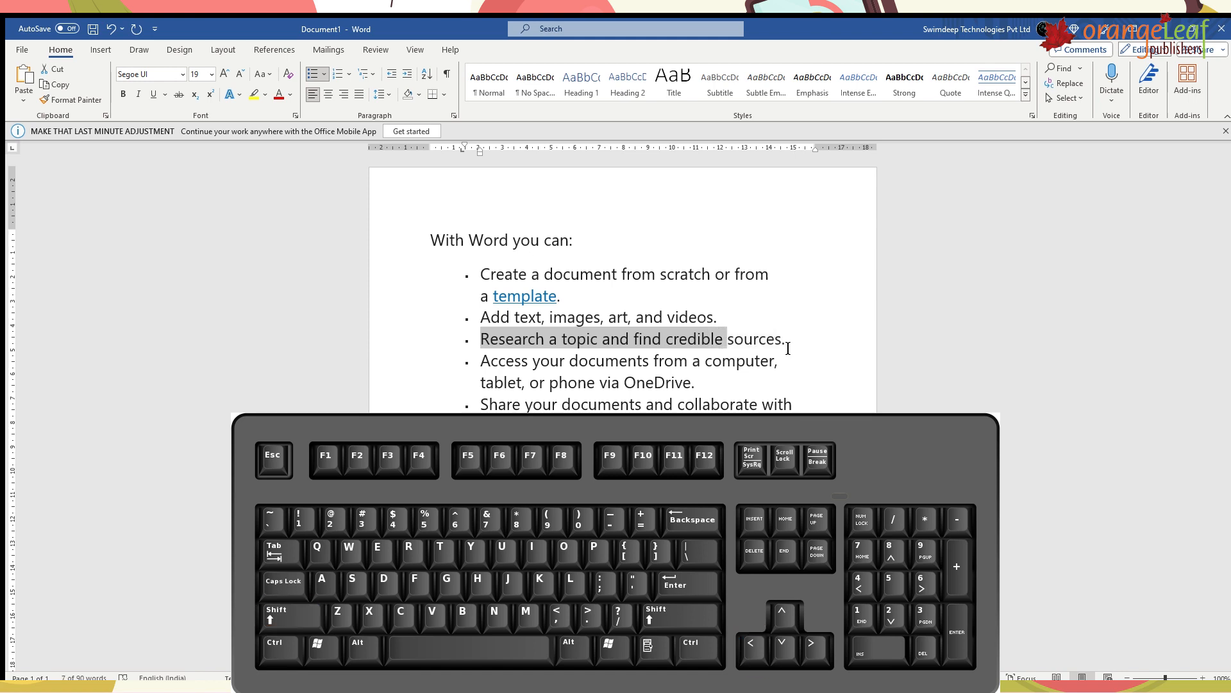
pyautogui.hotkey('shift', 'Right')
pyautogui.hotkey('shift', 'Right')
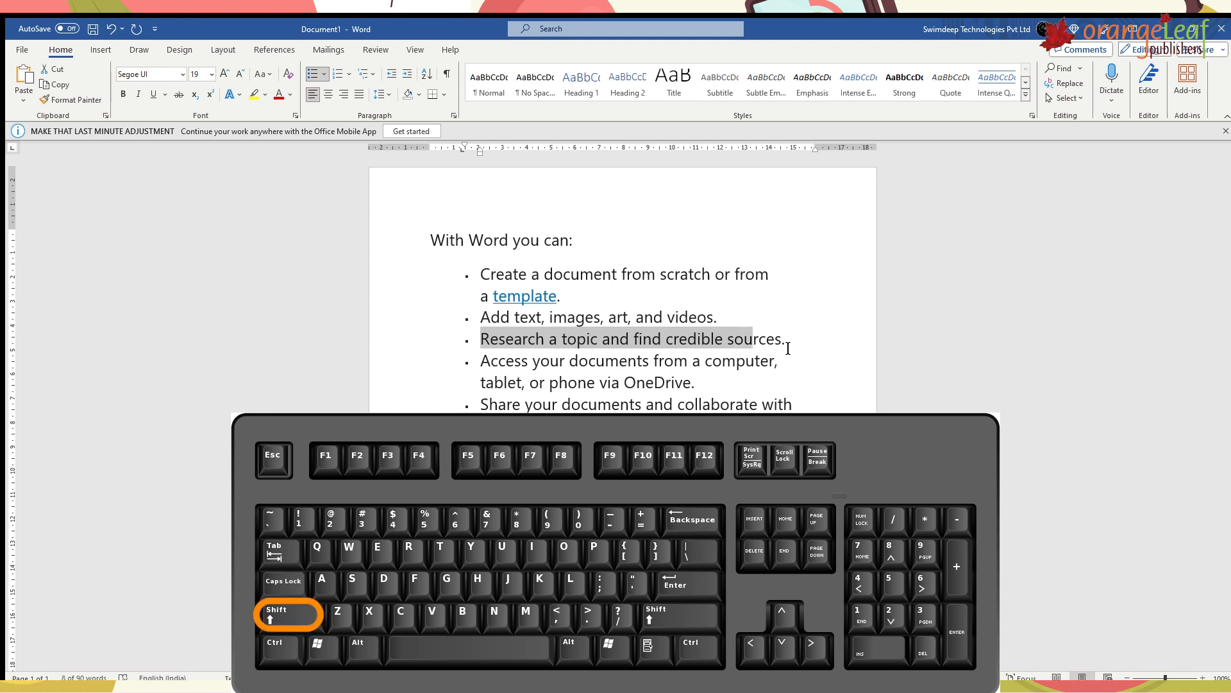
pyautogui.hotkey('shift', 'Right')
pyautogui.hotkey('shift', 'Right')
pyautogui.hotkey('shift', 'Right')
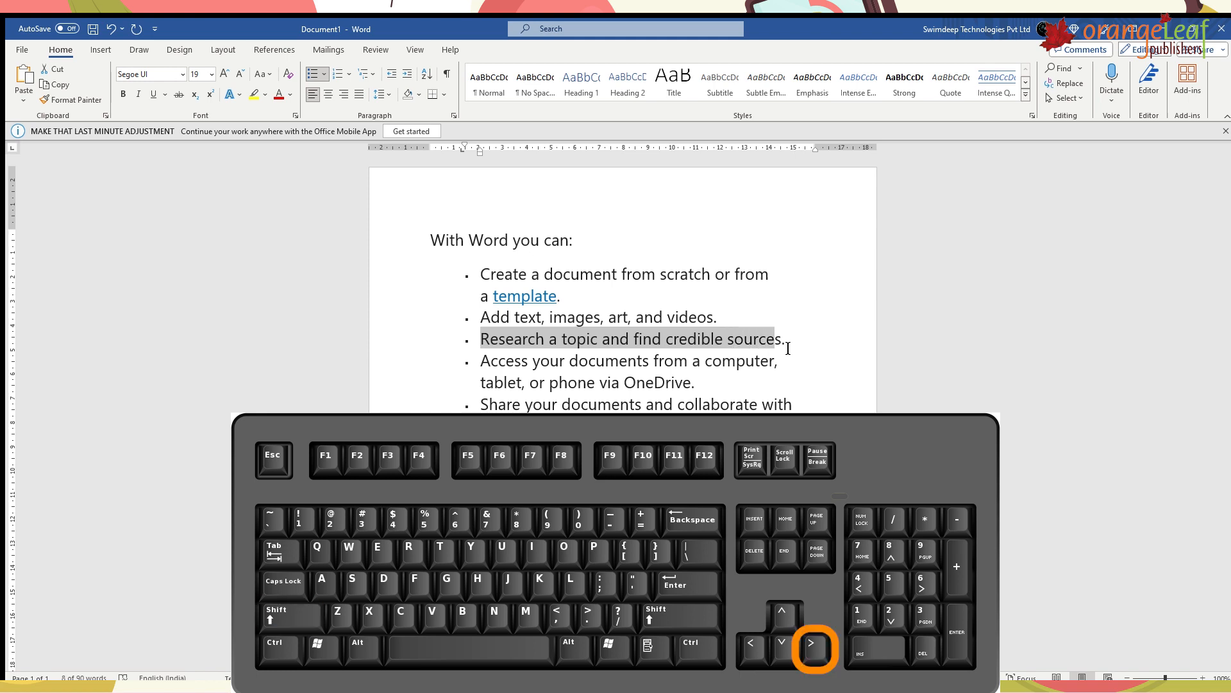
pyautogui.hotkey('shift', 'Right')
# Adjust the selection line by line, up over the "Add text" bullet and down through the "Share your documents" bullet.
pyautogui.hotkey('shift', 'Up')
pyautogui.hotkey('shift', 'Up')
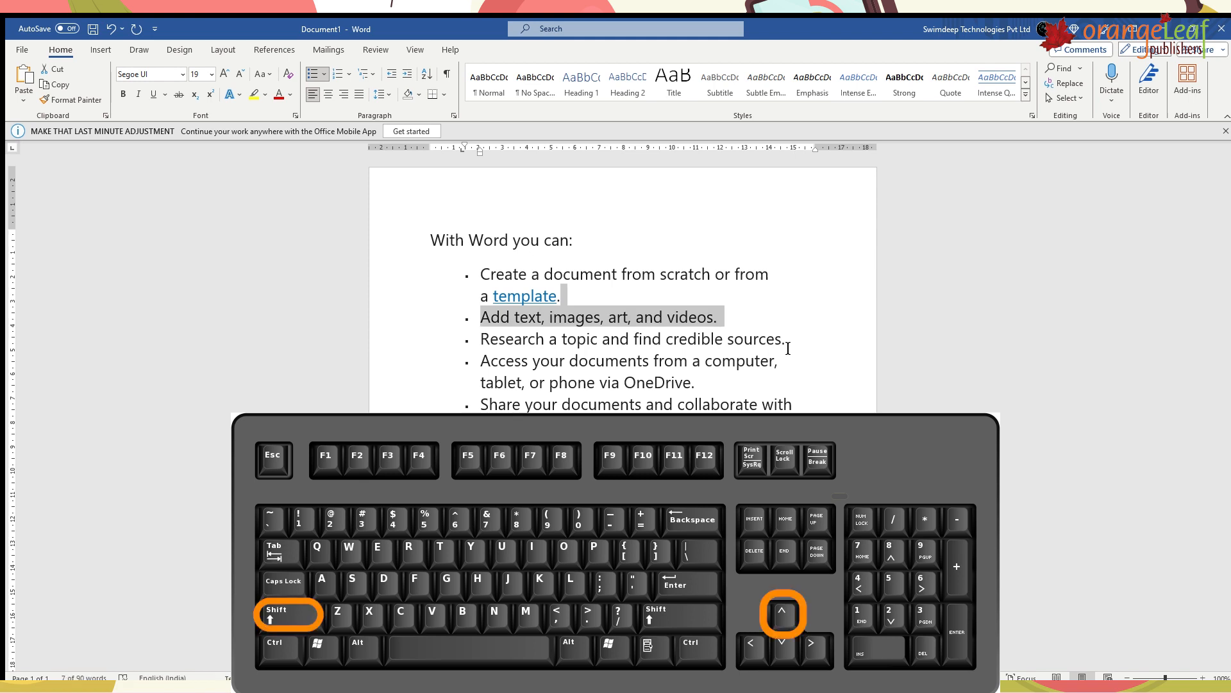
pyautogui.hotkey('shift', 'Down')
pyautogui.hotkey('shift', 'Down')
pyautogui.hotkey('shift', 'Down')
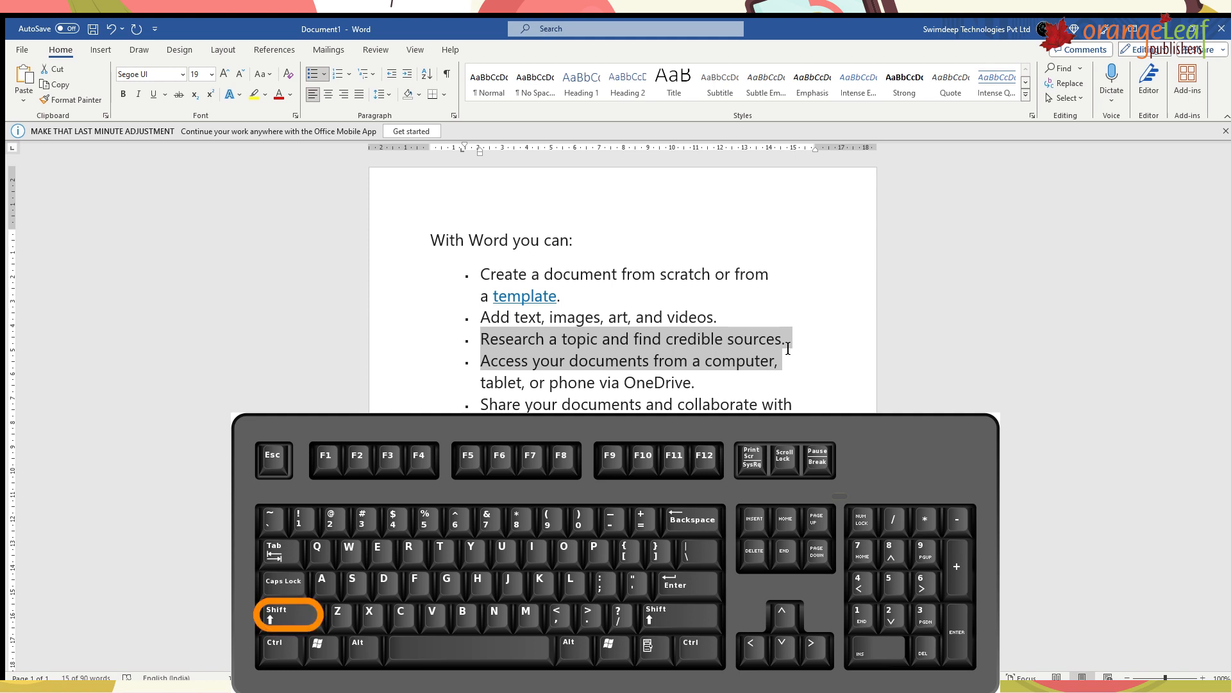
pyautogui.hotkey('shift', 'Down')
pyautogui.hotkey('shift', 'Down')
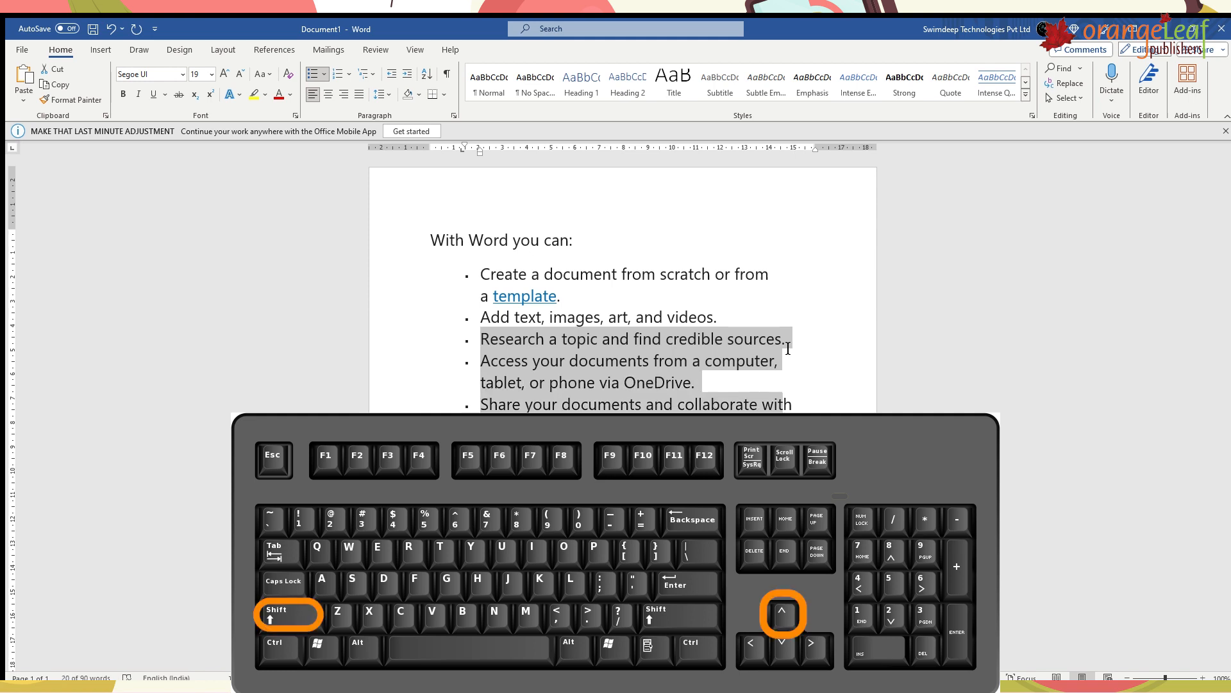
pyautogui.hotkey('shift', 'Up')
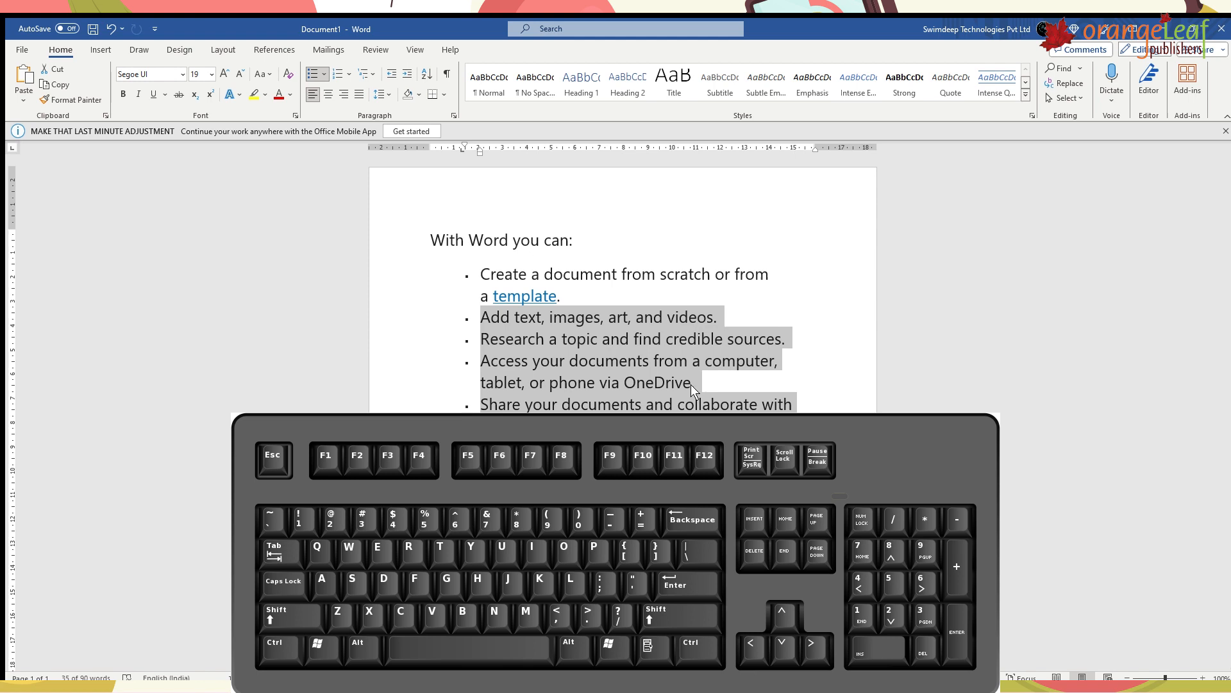
pyautogui.hotkey('shift', 'End')
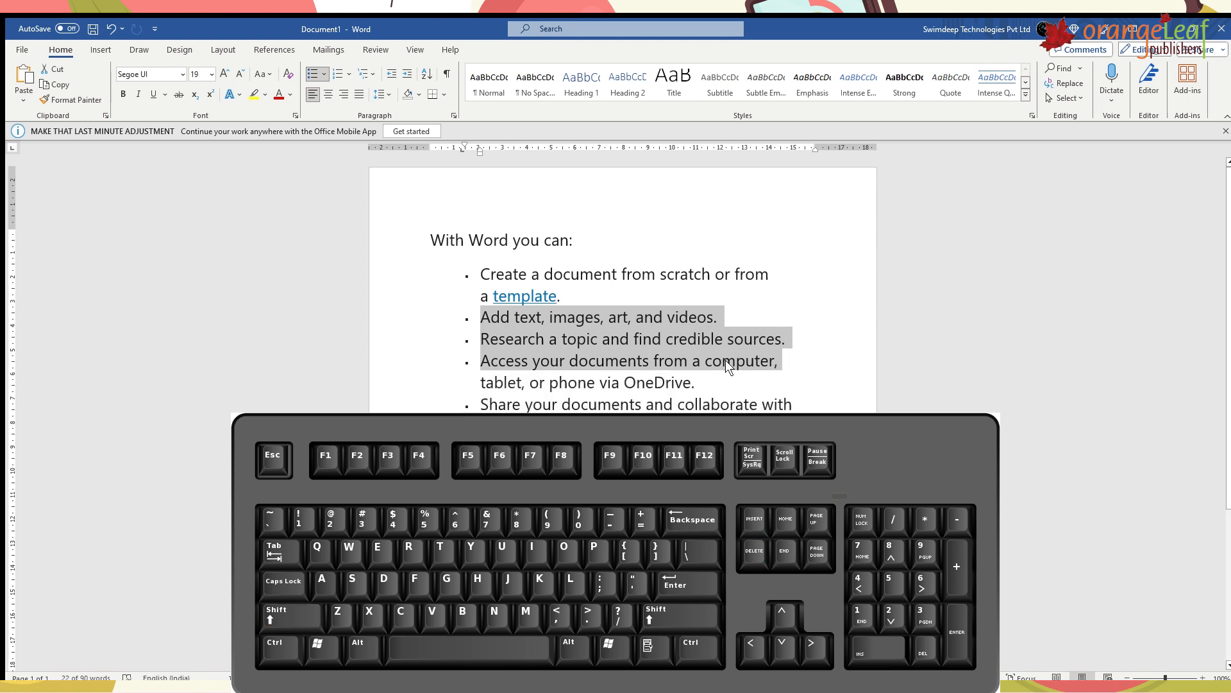
# Clear the current selection and select only the "Add text, images, art, and videos." bullet from start to end.
pyautogui.click(722, 361)
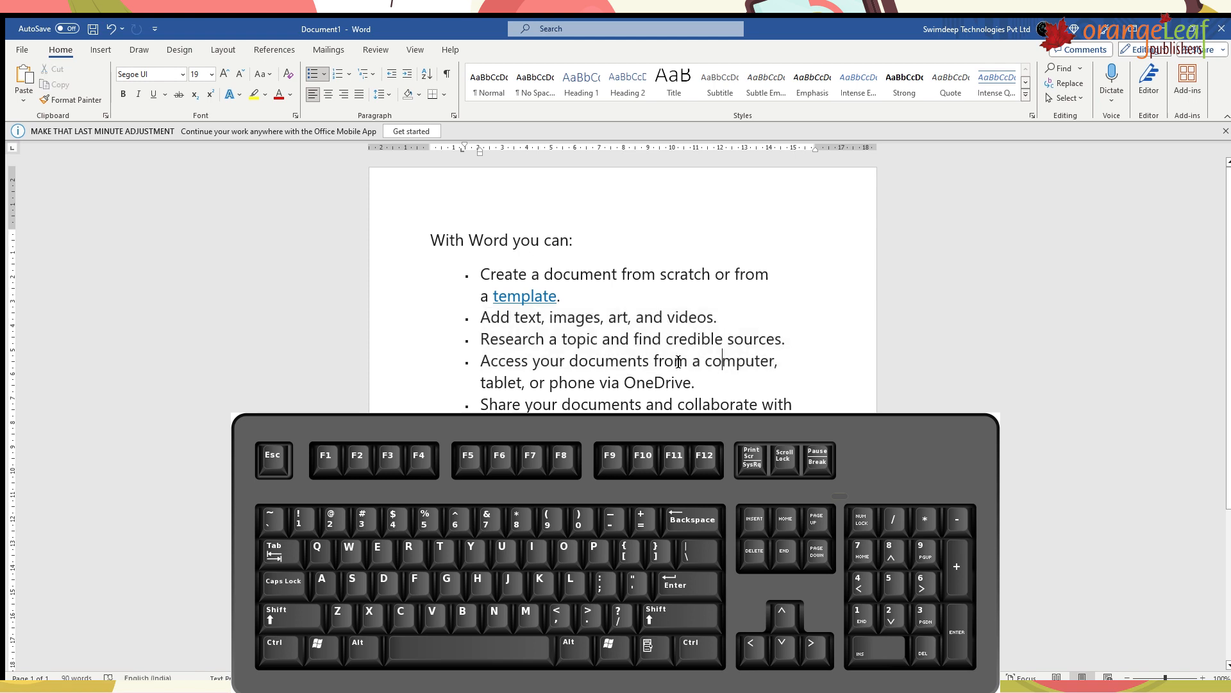
pyautogui.click(482, 317)
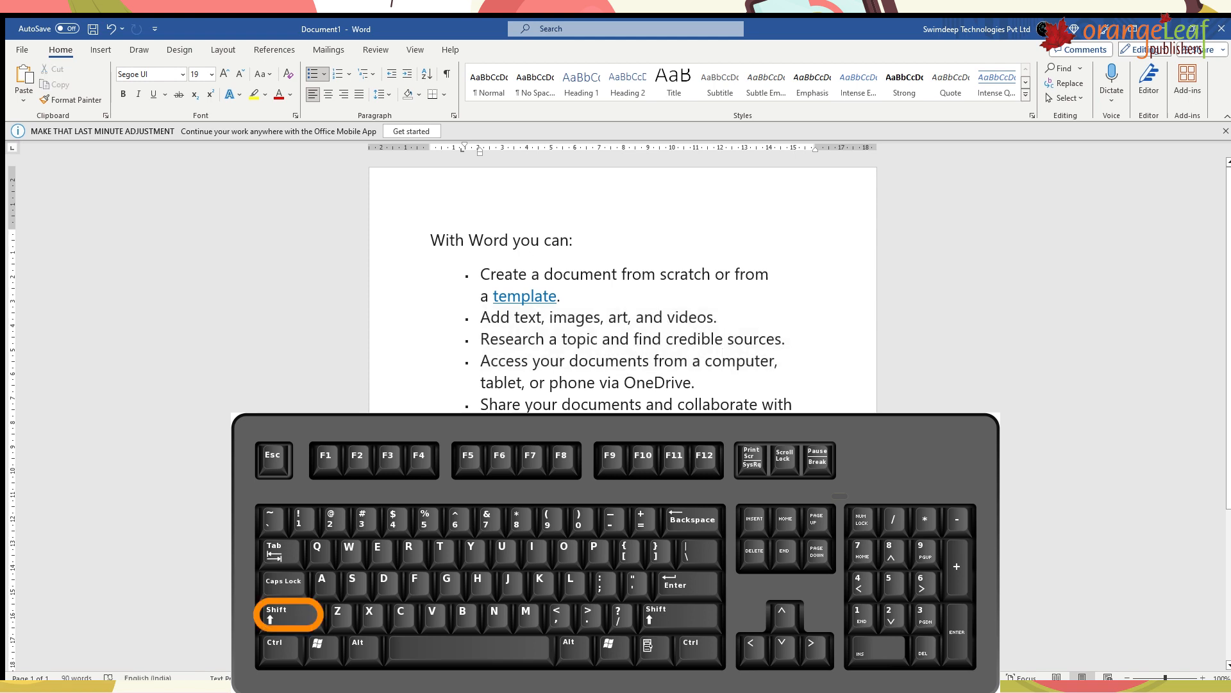
pyautogui.hotkey('shift', 'Home')
pyautogui.keyDown('shift'); pyautogui.click(715, 322); pyautogui.keyUp('shift')
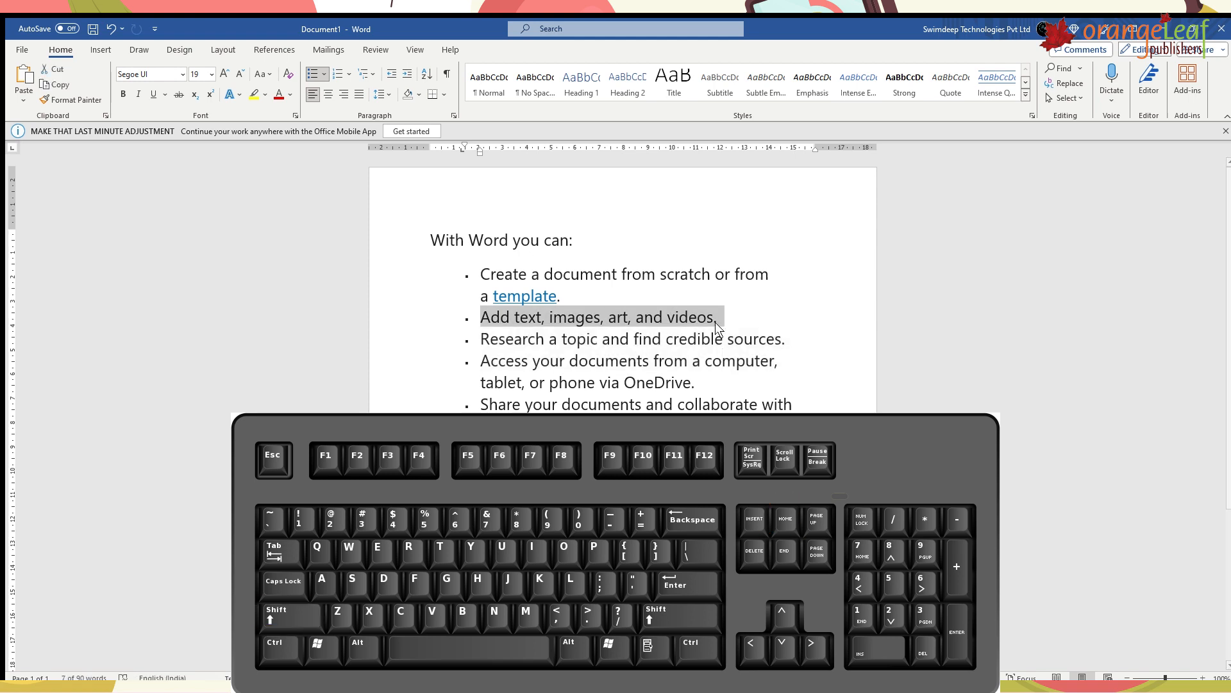
# Extend the selection from the "Add text" bullet to the end of the document, and switch it to reach the document's beginning.
pyautogui.hotkey('ctrl', 'shift', 'End')
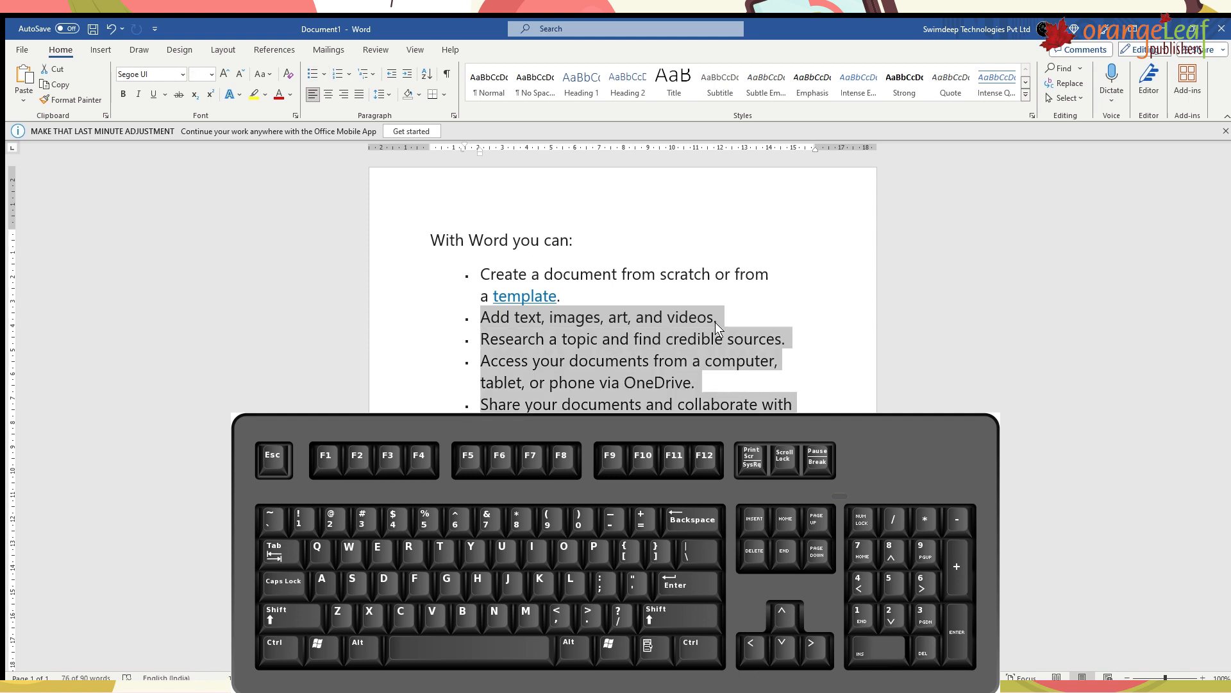
pyautogui.press('shift')
pyautogui.hotkey('ctrl', 'shift', 'Home')
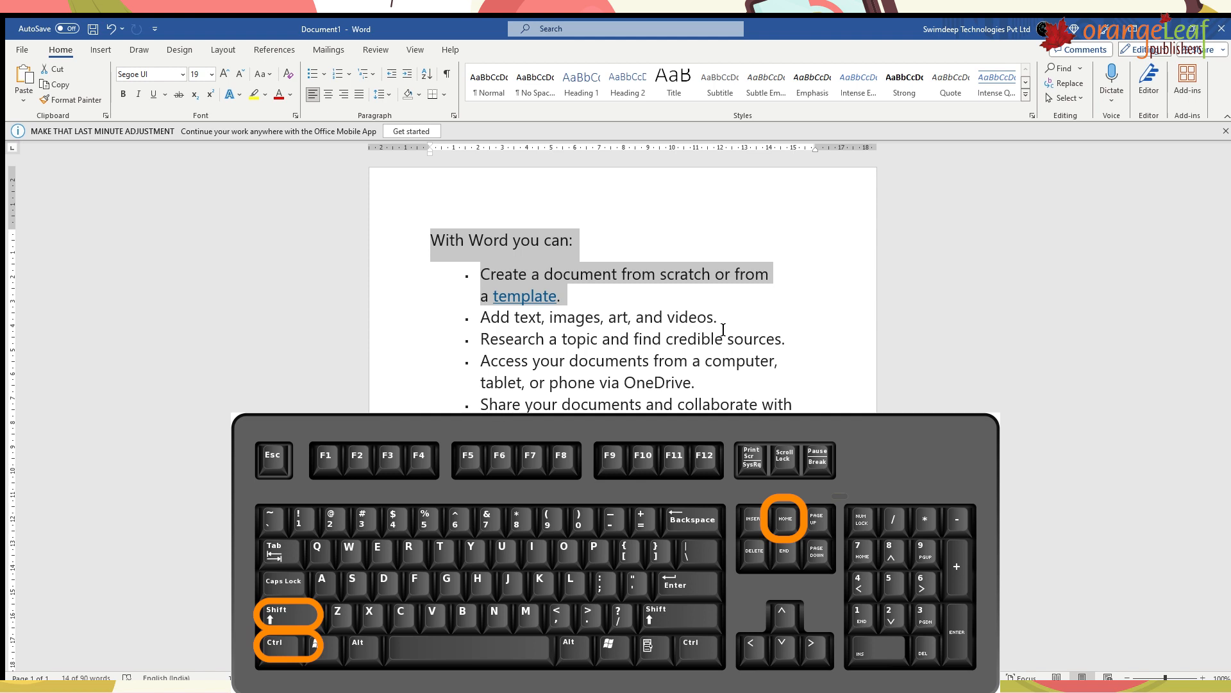
# Select the entire document.
pyautogui.hotkey('ctrl', 'a')
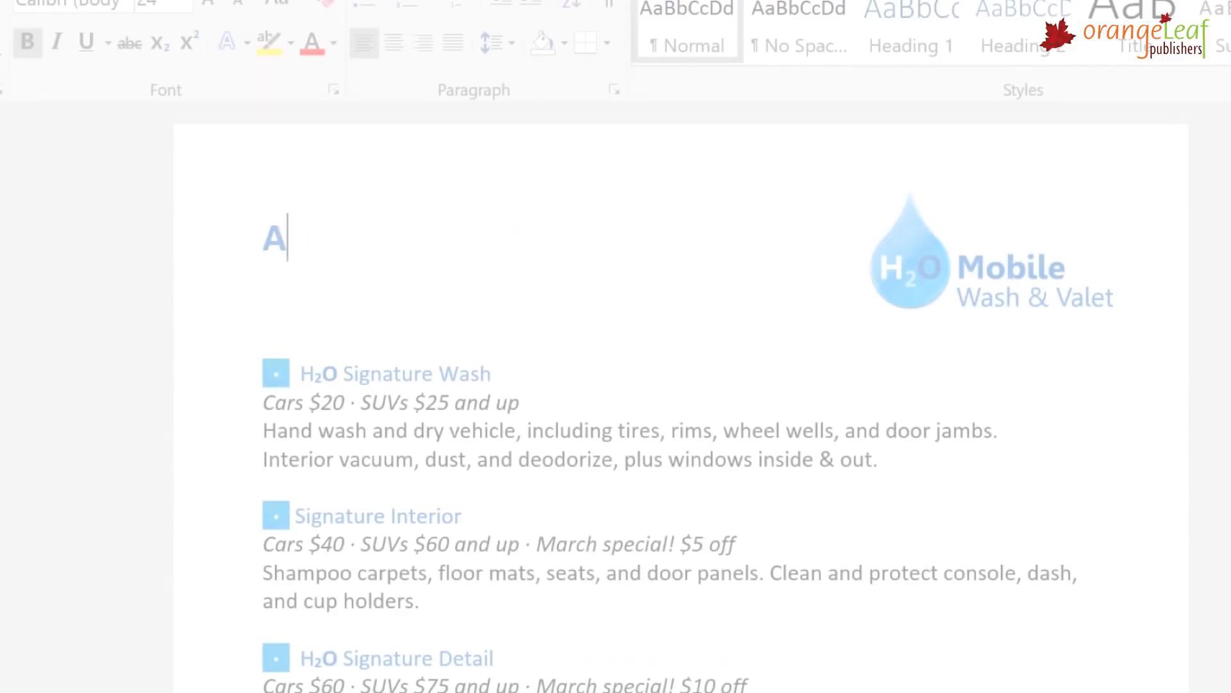
# Complete the flyer title as "Auto Detailing" and start a second title line with "Servic".
pyautogui.write('uto Detailing')
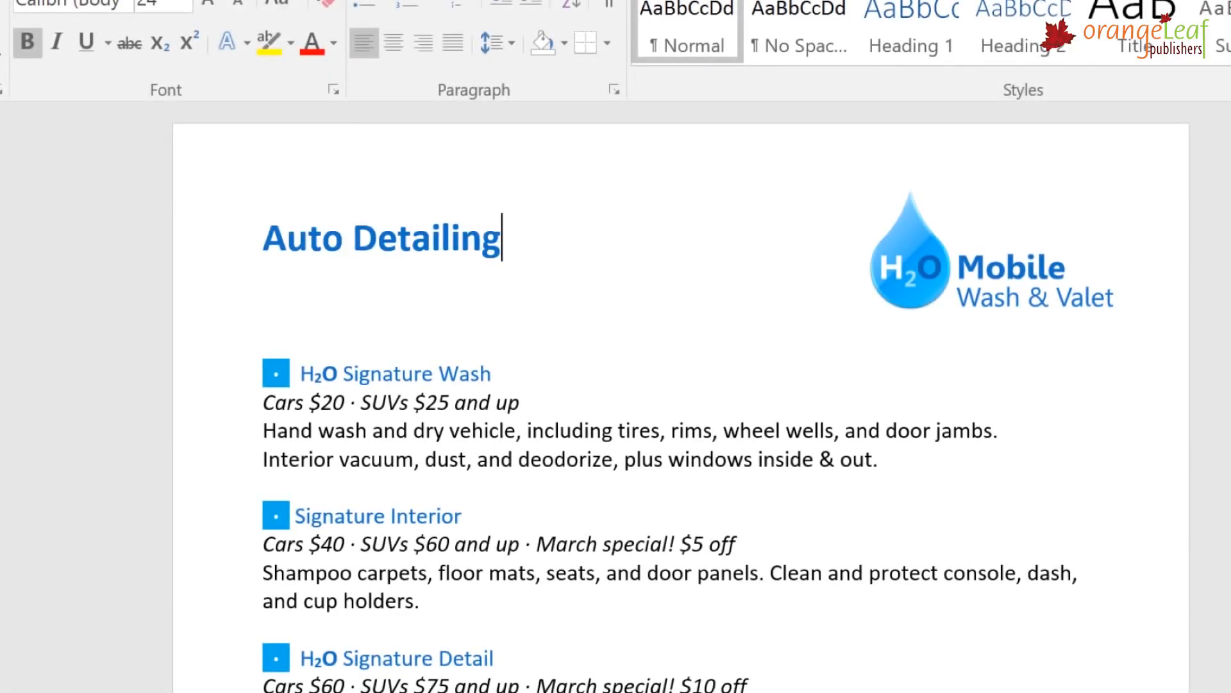
pyautogui.press('Return')
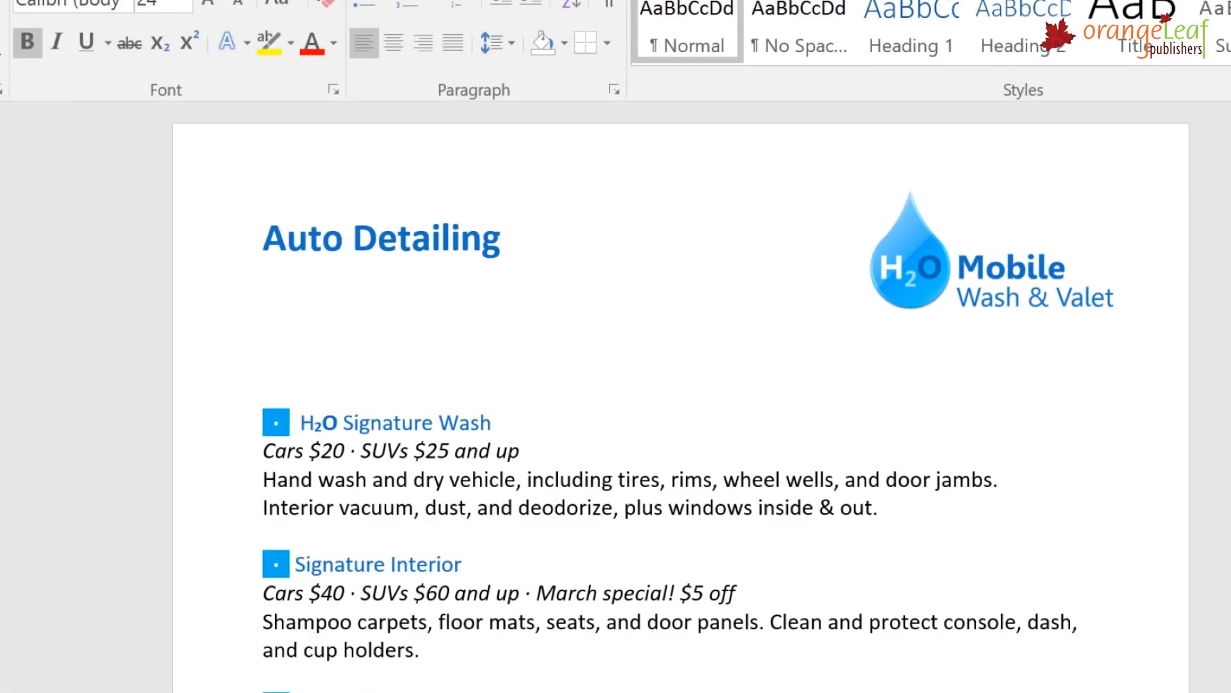
pyautogui.write('Servic')
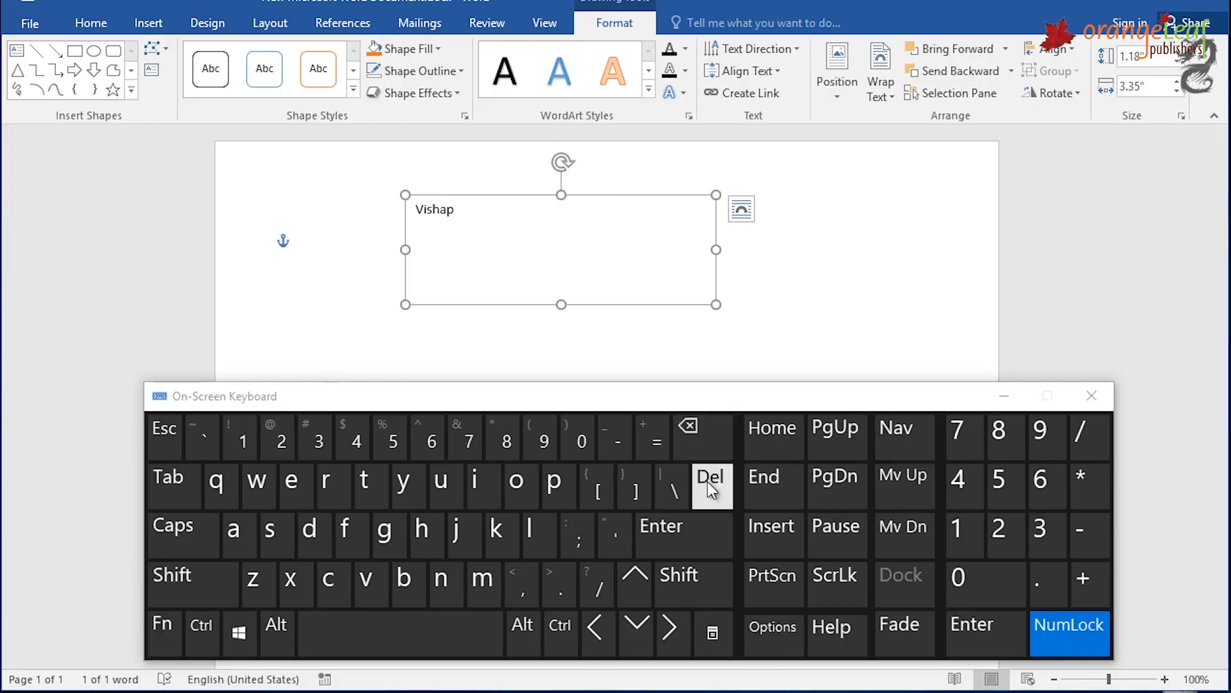
# Delete a character from the text inside the text box.
pyautogui.click(707, 483)
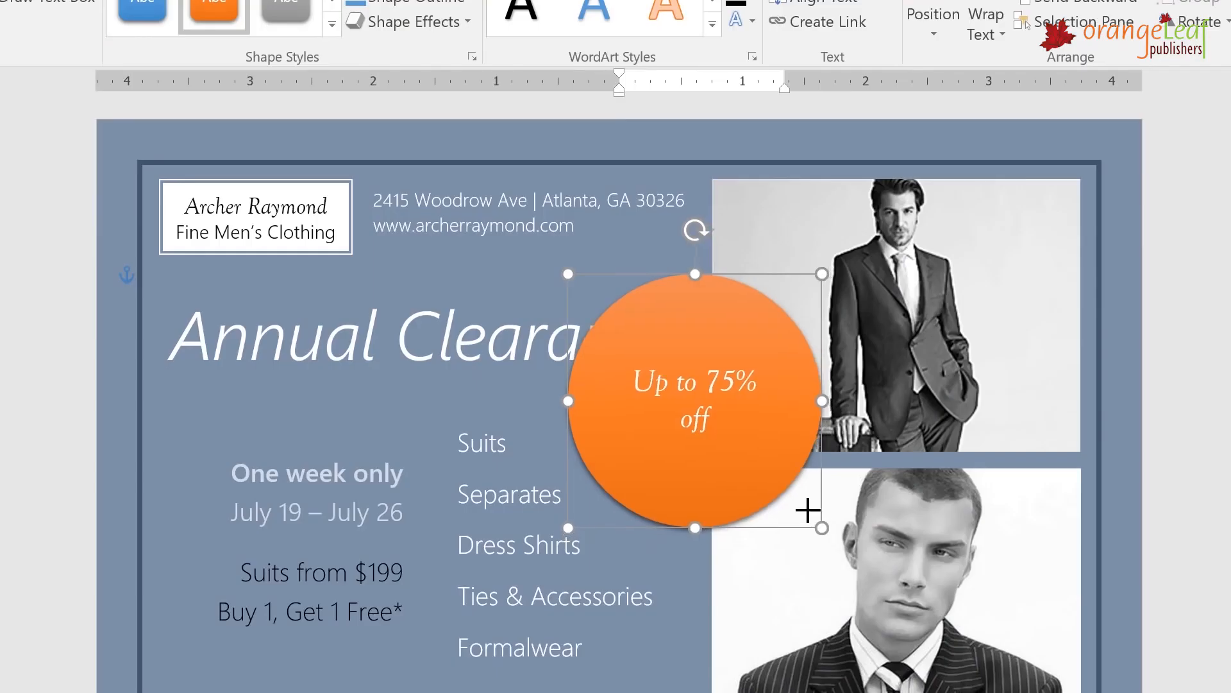
# Reduce the size of the orange "Up to 75% off" circle from its lower corner.
pyautogui.moveTo(808, 510); pyautogui.dragTo(737, 426)
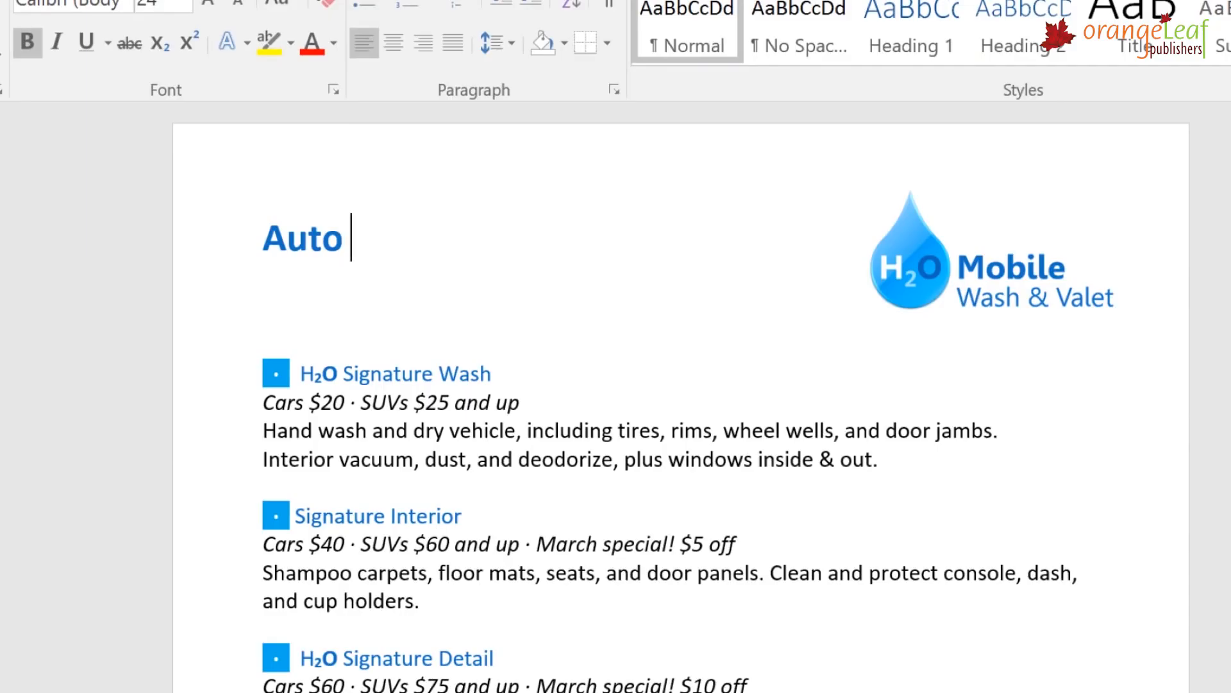
# Finish the title after "Auto" with "Detailing" and begin a new line below it with "S".
pyautogui.write('D')
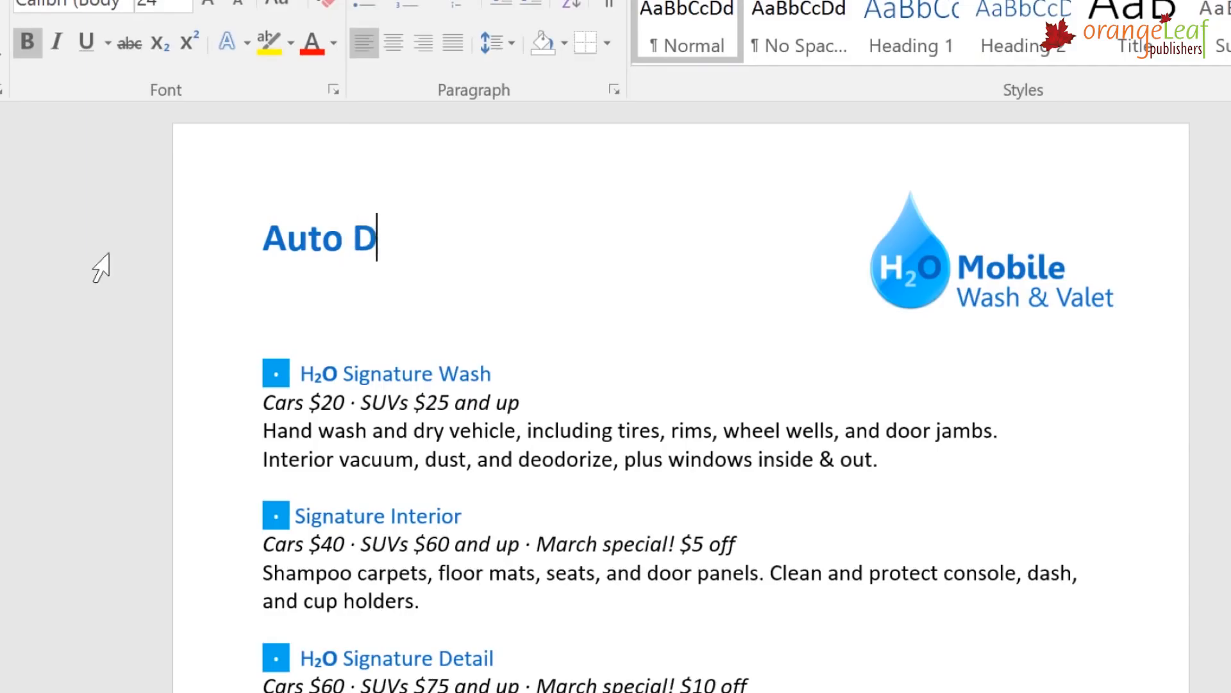
pyautogui.write('etailing')
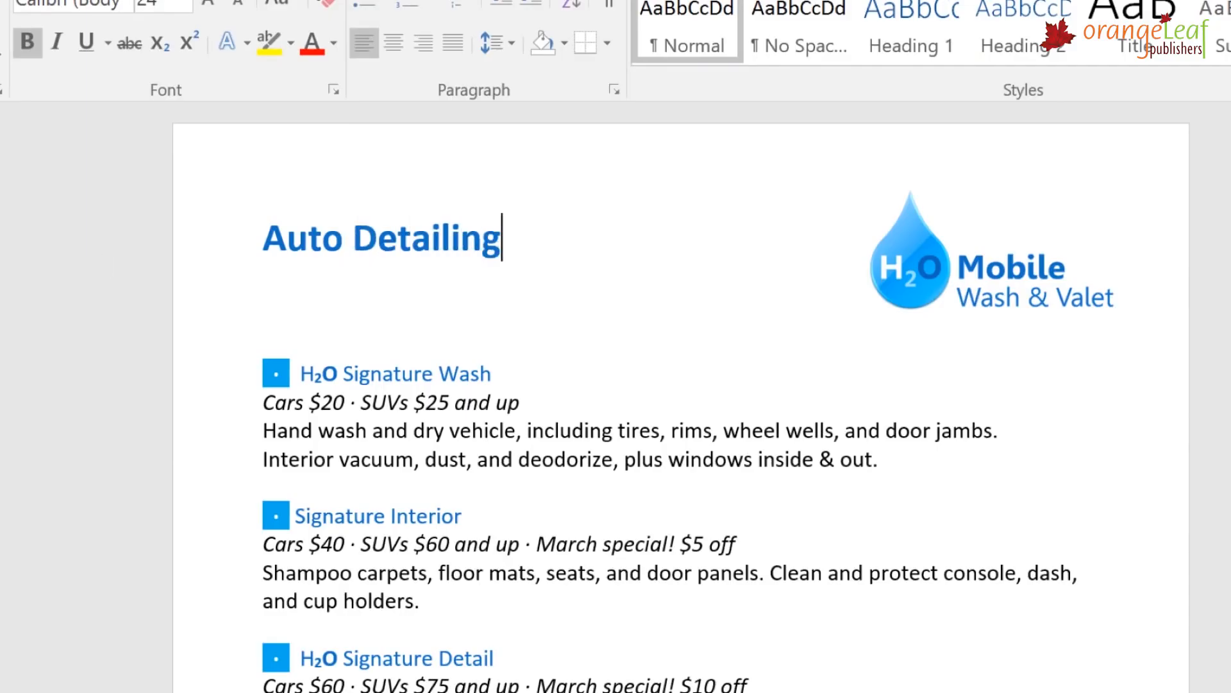
pyautogui.press('Return')
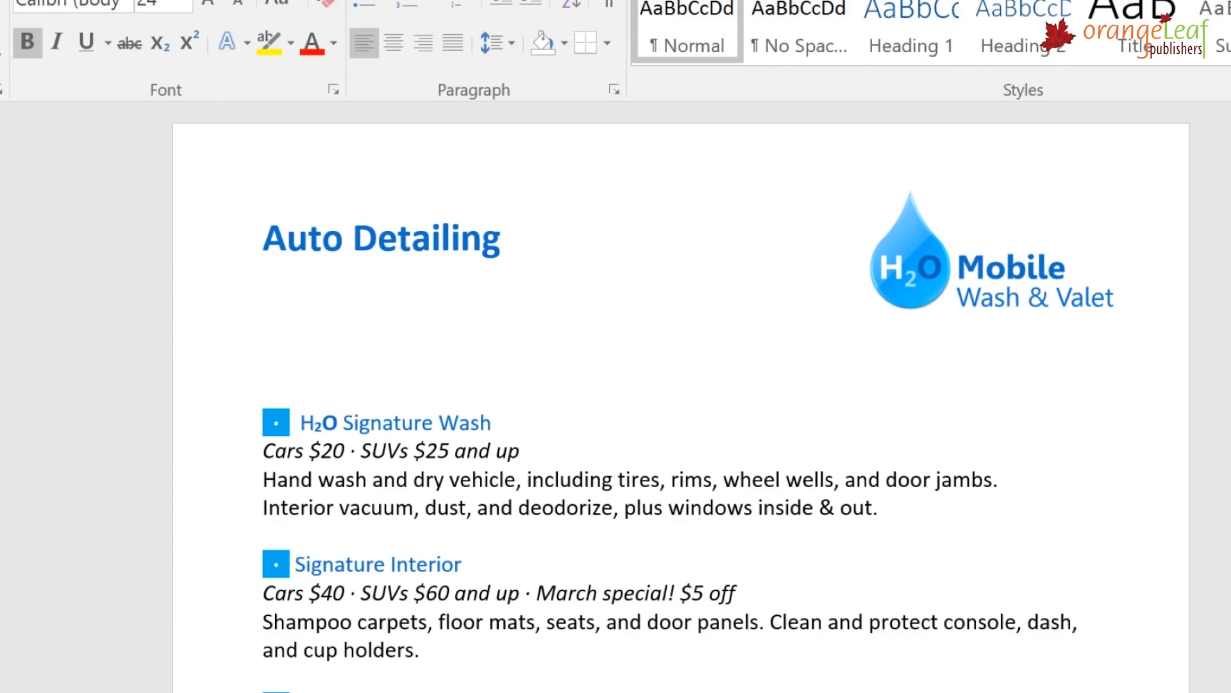
pyautogui.write('S')
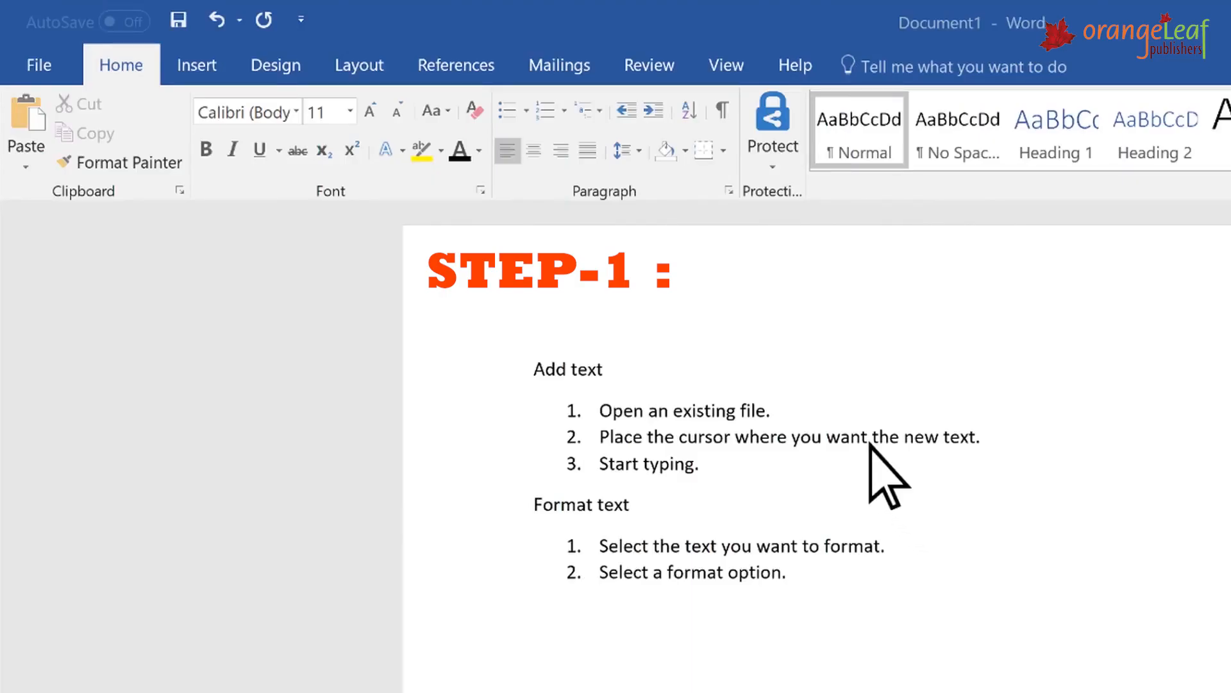
# Insert "to add" after "you want" in the second item of the "Add text" list.
pyautogui.click(872, 439)
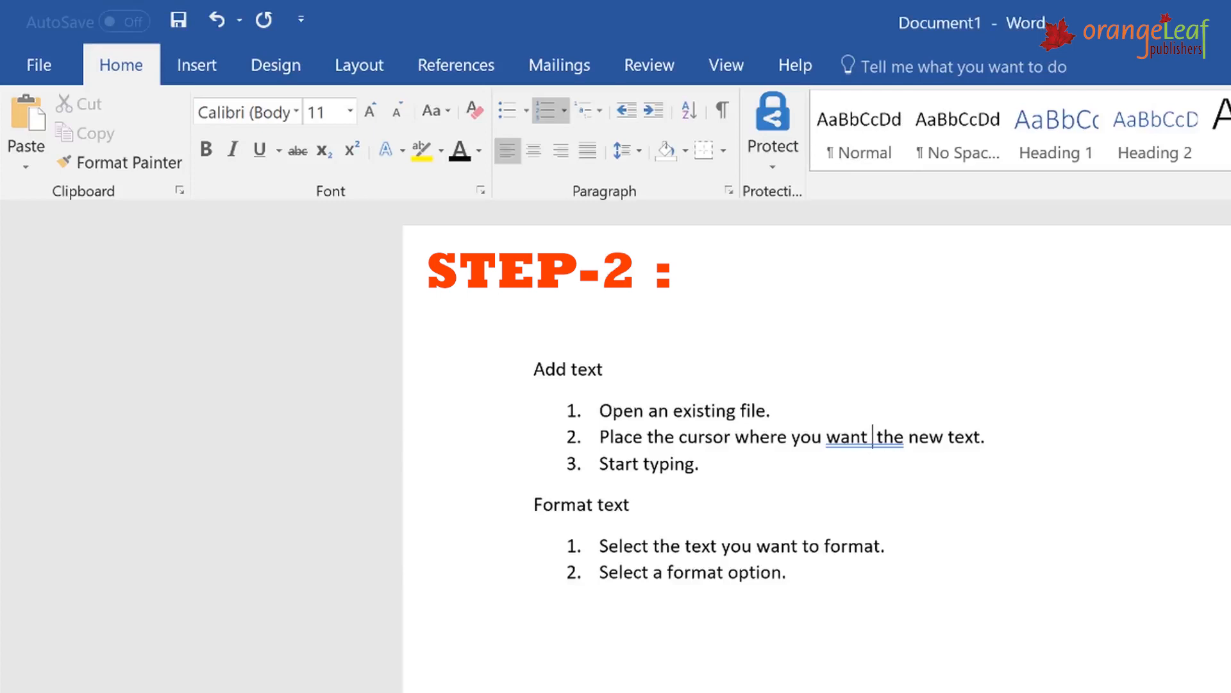
pyautogui.write('to add')
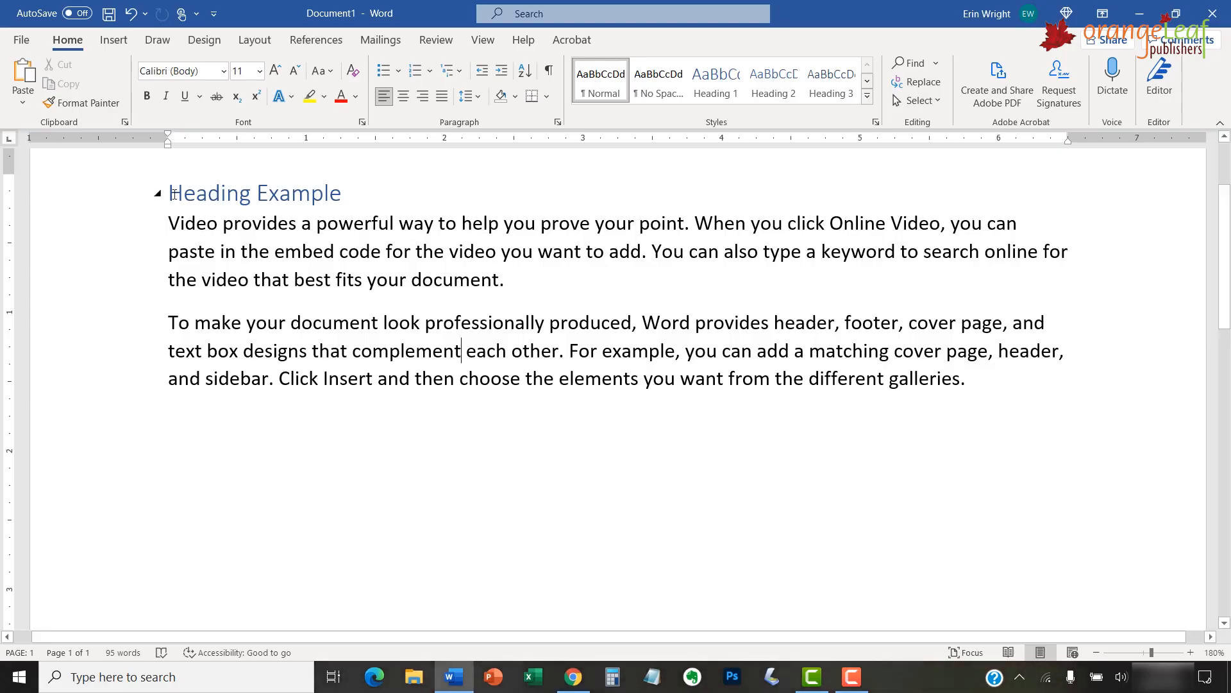
# Try to copy the "Heading Example" heading to the end of the document.
pyautogui.moveTo(171, 193); pyautogui.dragTo(361, 193)
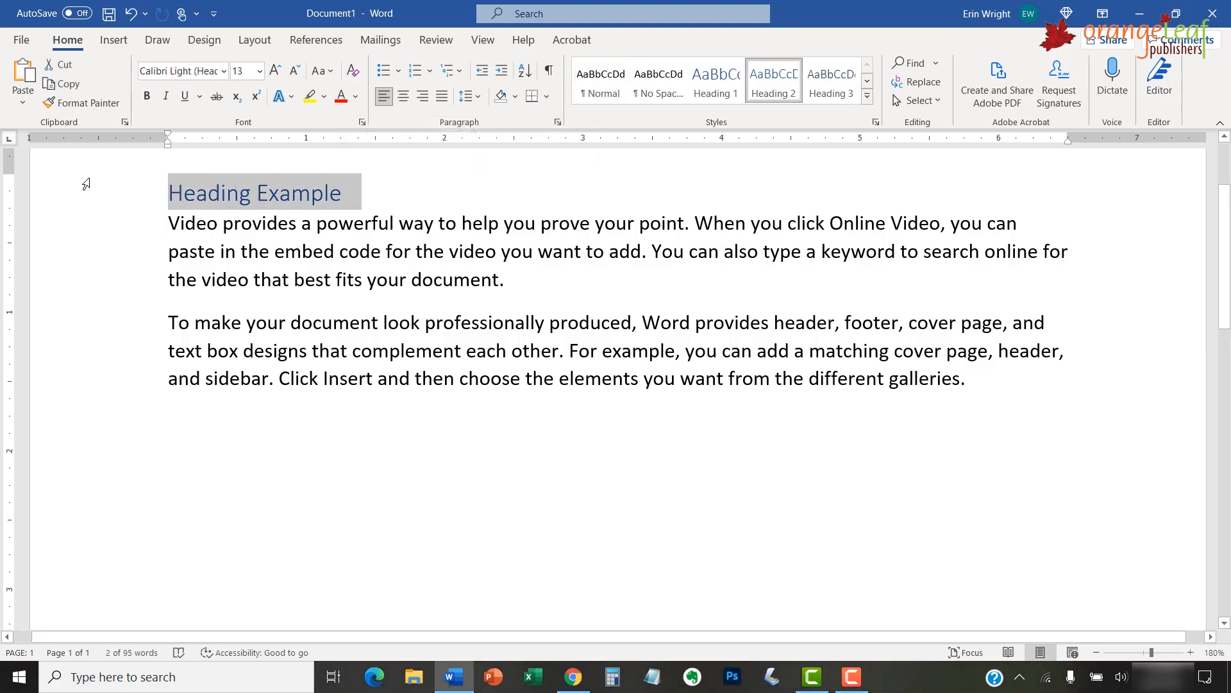
pyautogui.hotkey('ctrl', 'c')
pyautogui.hotkey('ctrl', 'End')
pyautogui.hotkey('ctrl', 'v')
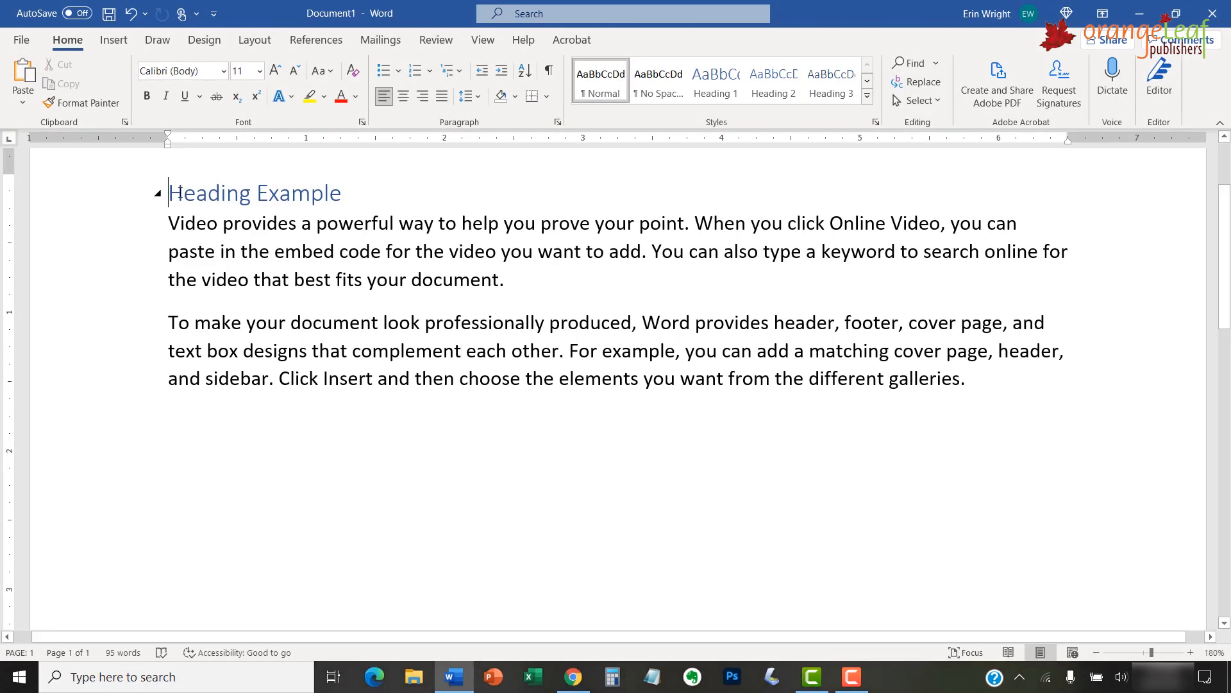
# Select the full "Heading Example" heading line.
pyautogui.moveTo(168, 193); pyautogui.dragTo(356, 193)
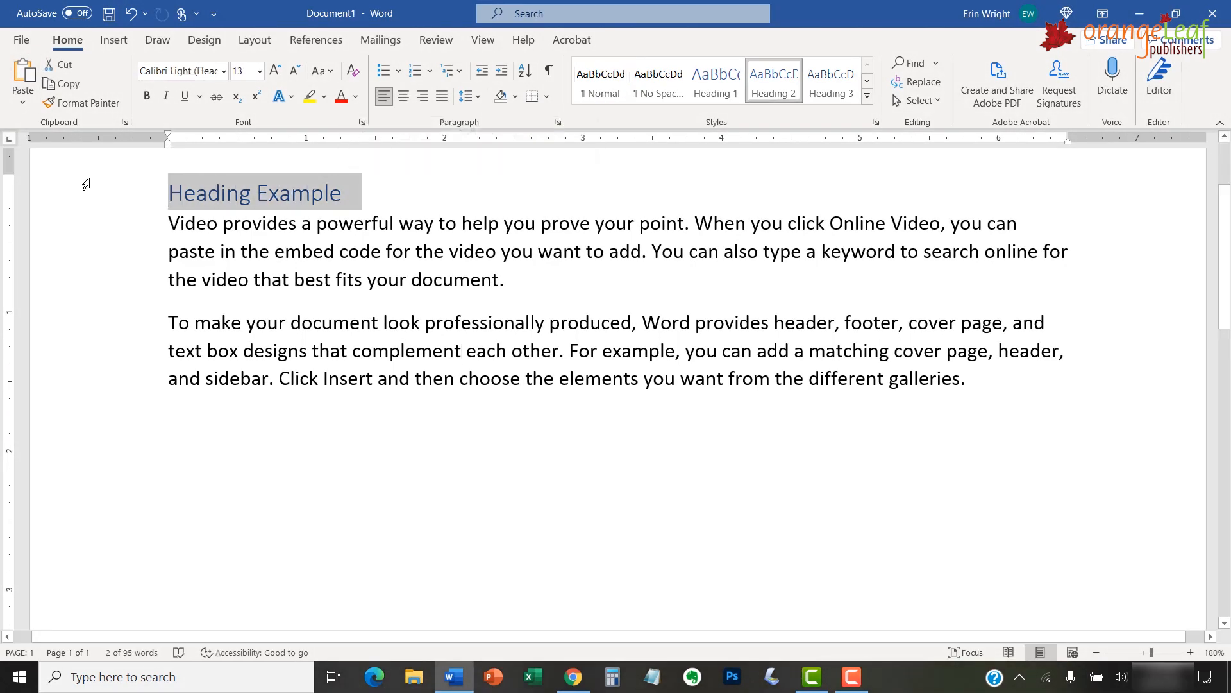
# Copy the selected "Heading Example" heading and paste it at the end of the document.
pyautogui.hotkey('ctrl', 'c')
pyautogui.hotkey('ctrl', 'End')
pyautogui.click(22, 72)
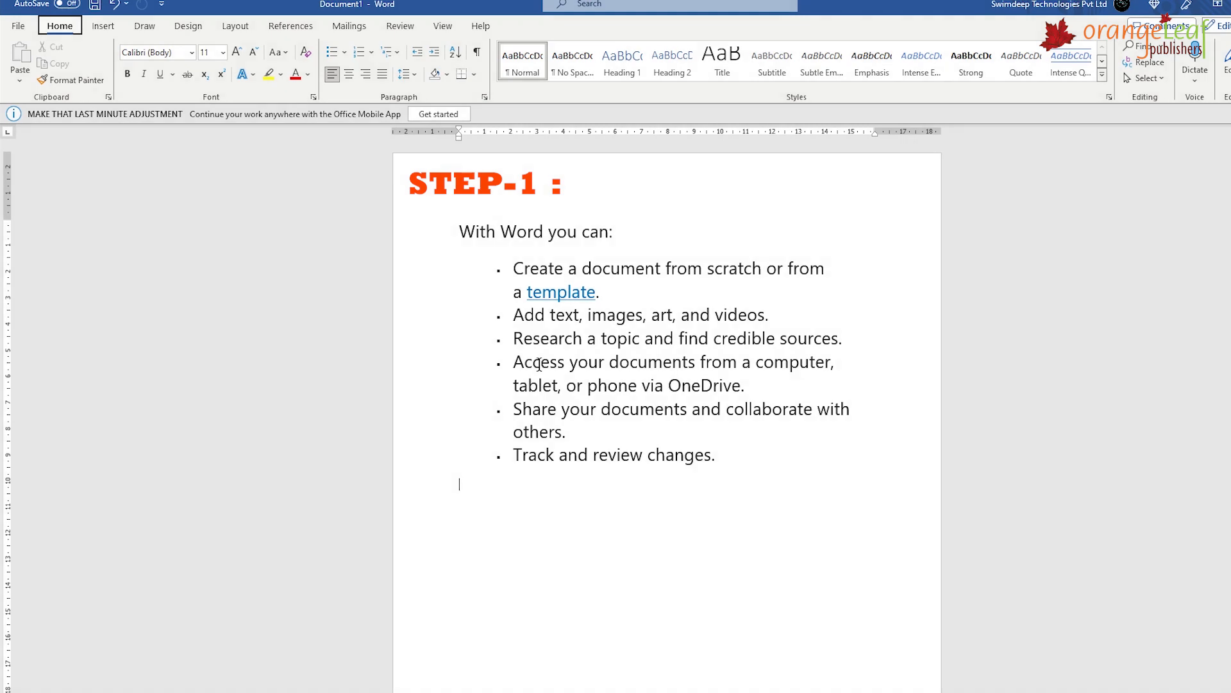
# Copy the "Access your documents from a computer, tablet, or phone via OneDrive." bullet into a new bullet at the end of the list.
pyautogui.moveTo(513, 364); pyautogui.dragTo(750, 399)
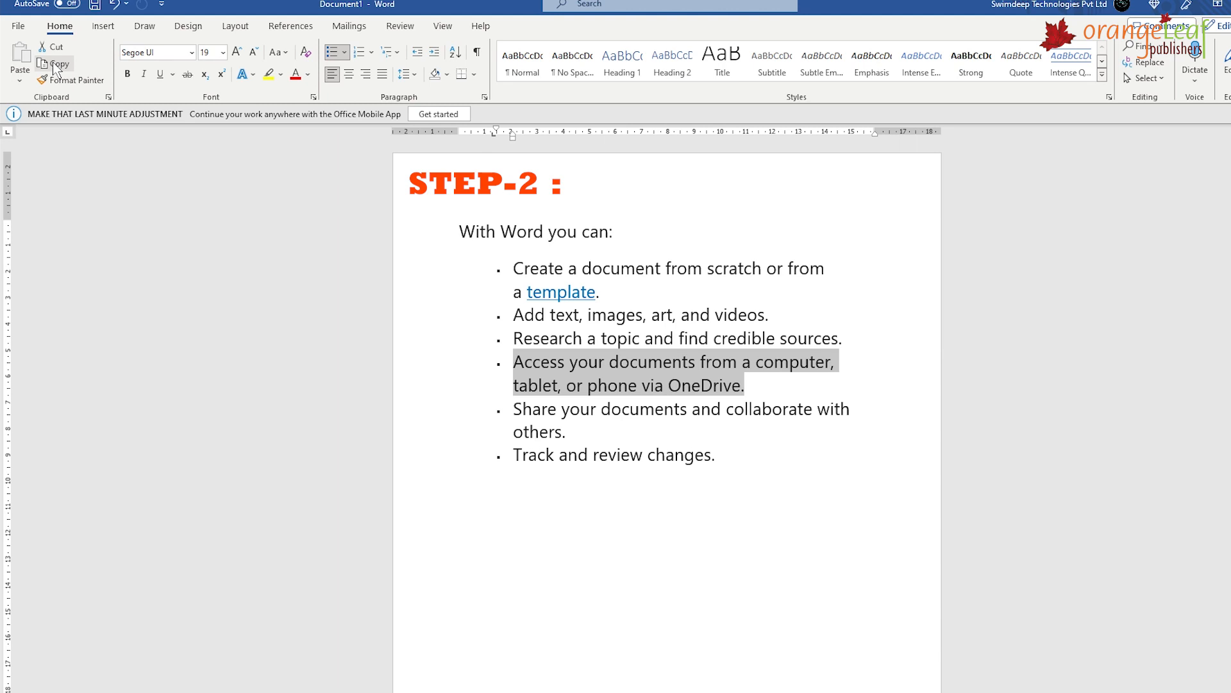
pyautogui.click(52, 62)
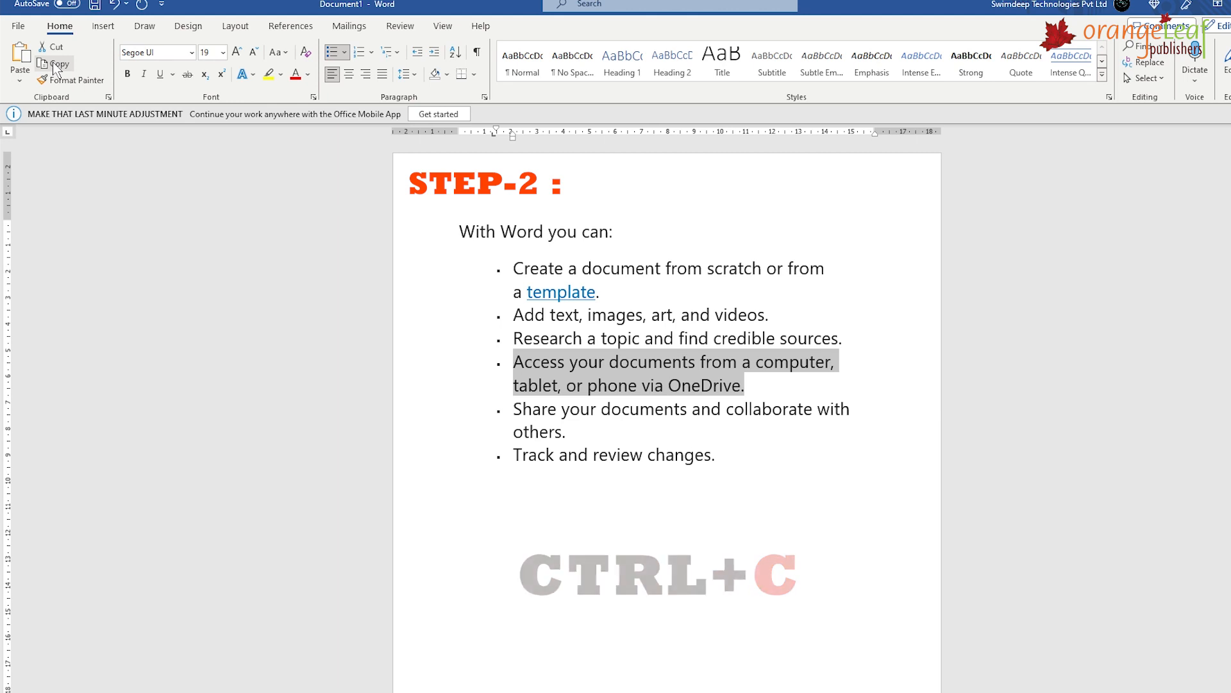
pyautogui.click(524, 489)
pyautogui.press('Return')
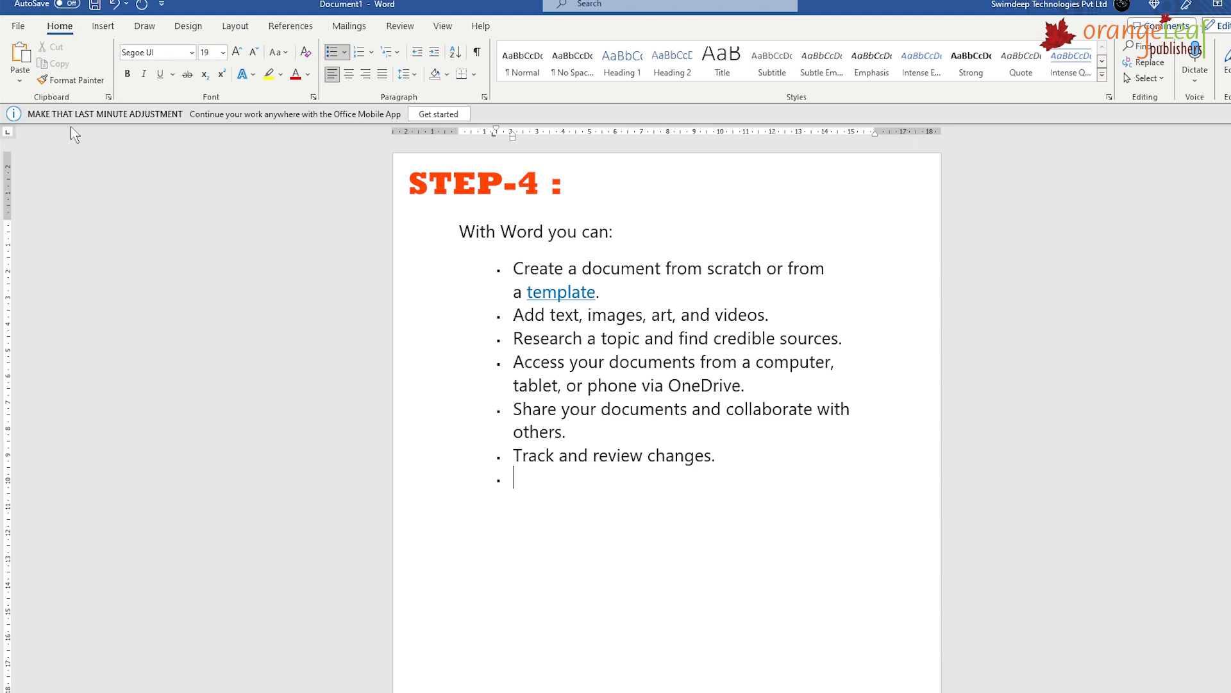
pyautogui.click(17, 62)
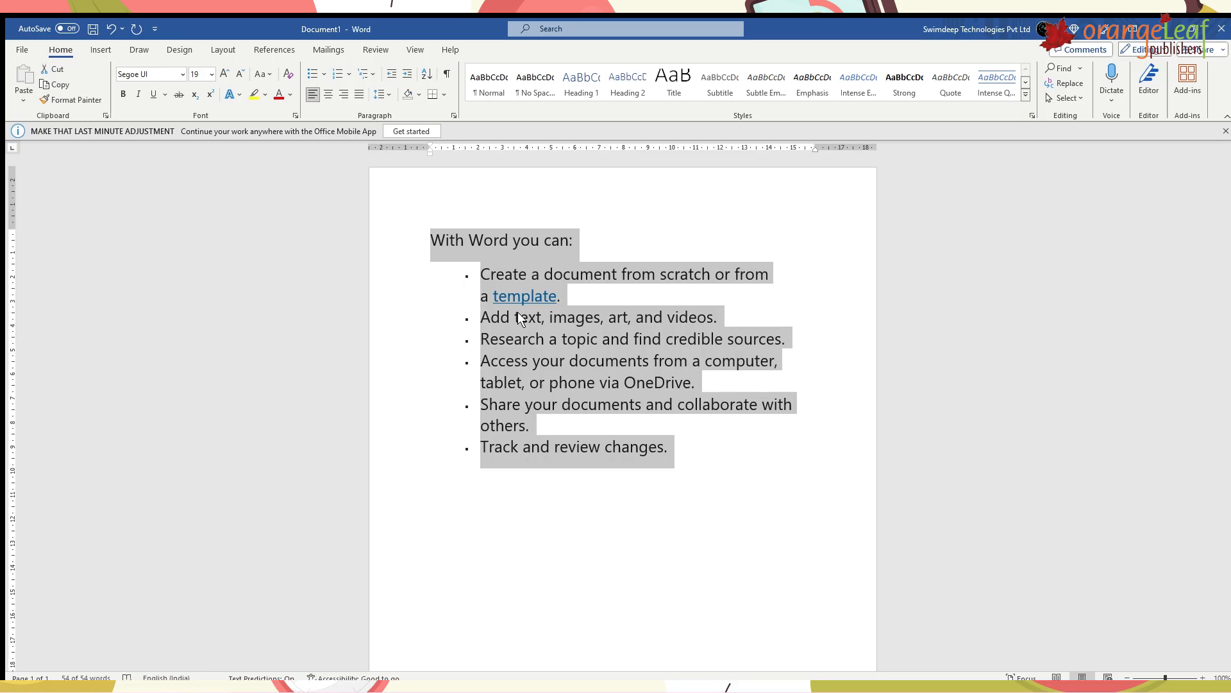
# Cut the entire selected "With Word you can:" text and paste it back into the document.
pyautogui.hotkey('ctrl', 'x')
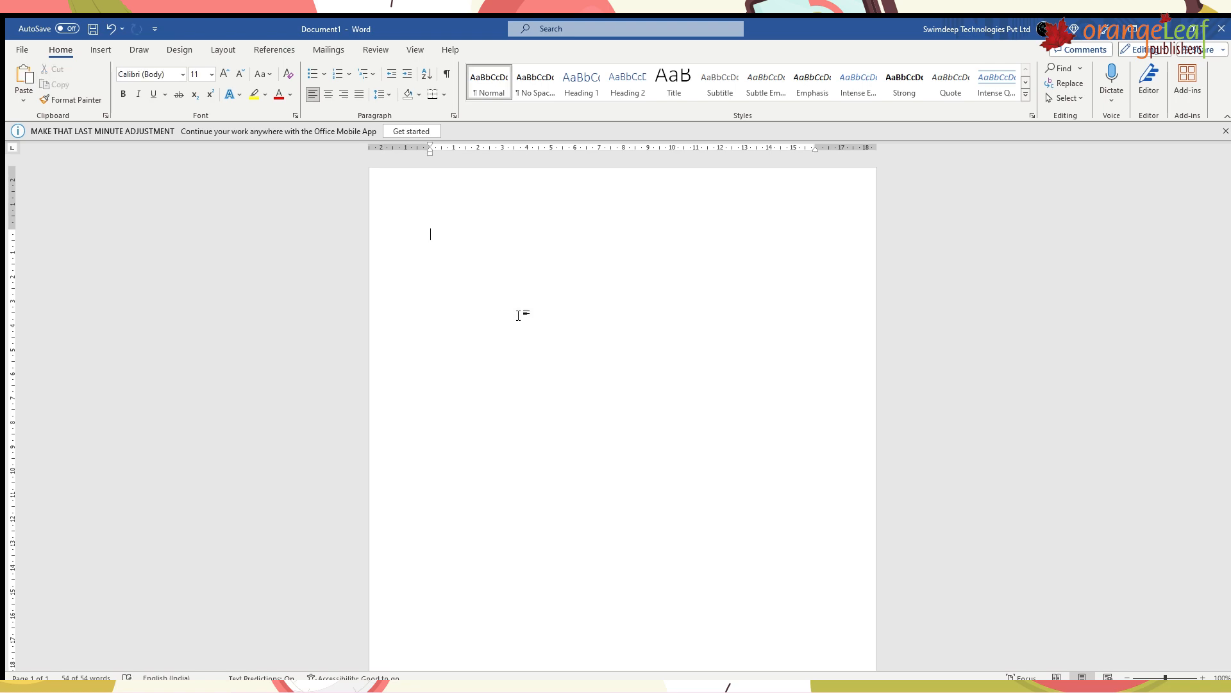
pyautogui.hotkey('ctrl', 'v')
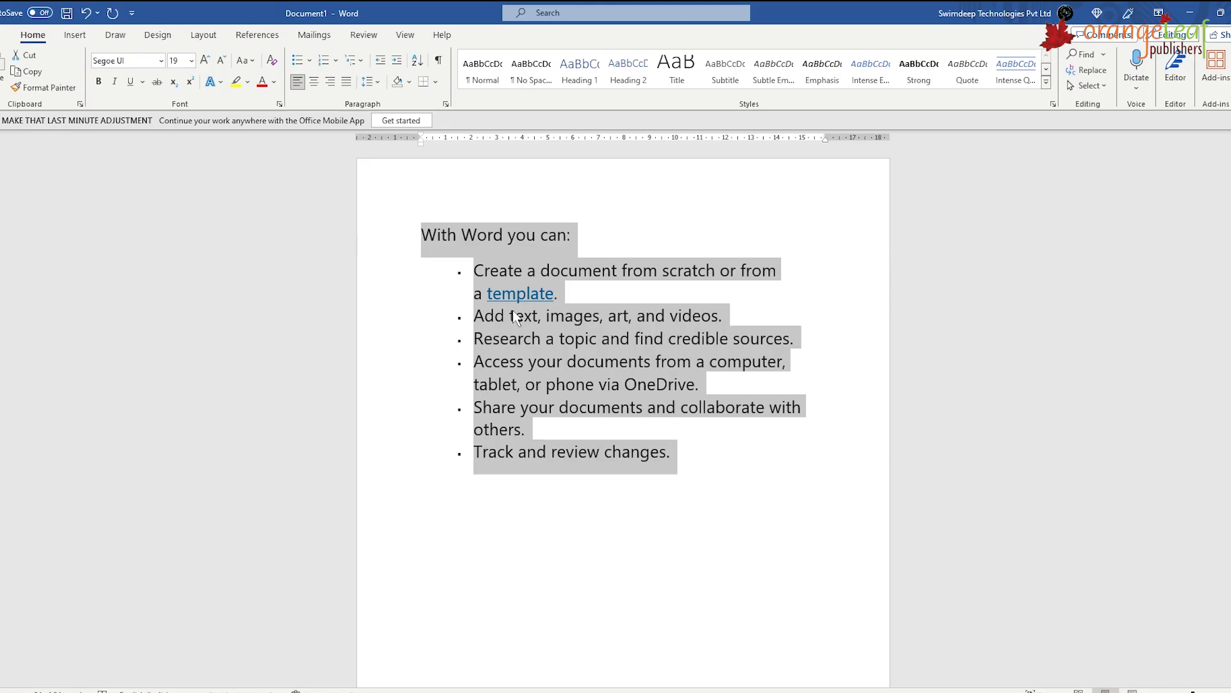
pyautogui.hotkey('ctrl', 'x')
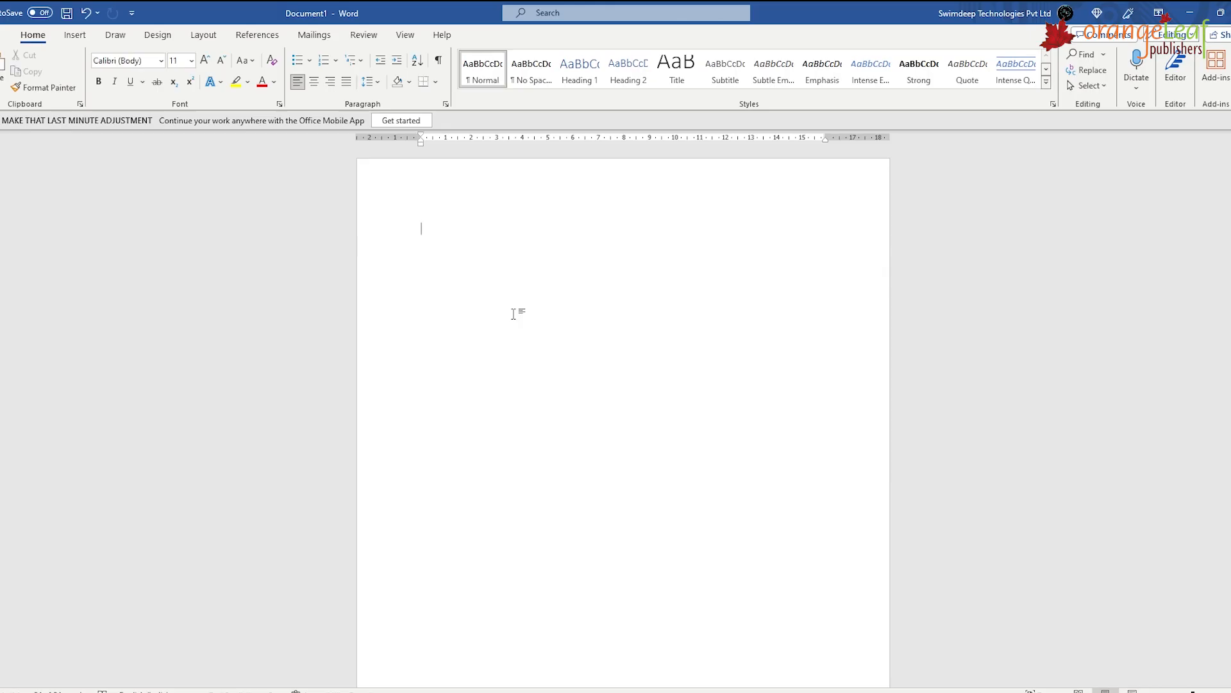
pyautogui.hotkey('ctrl', 'v')
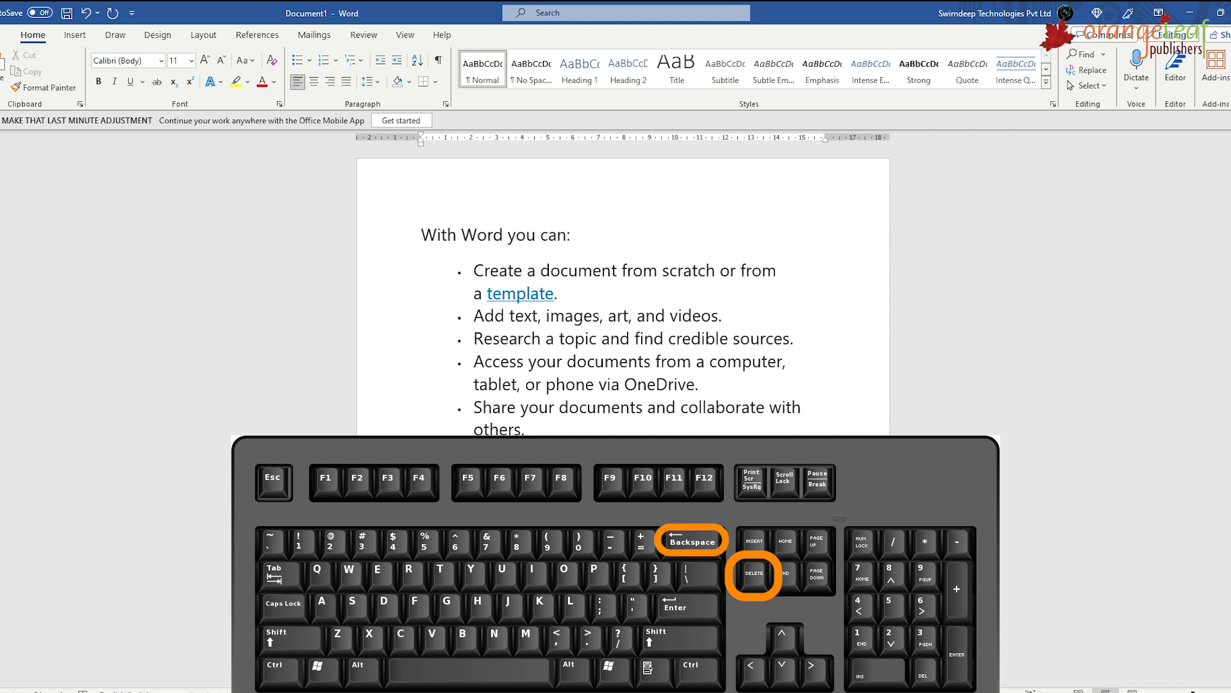
# Delete the opening letters of "Access" in the fourth bullet and undo the deletion.
pyautogui.click(475, 362)
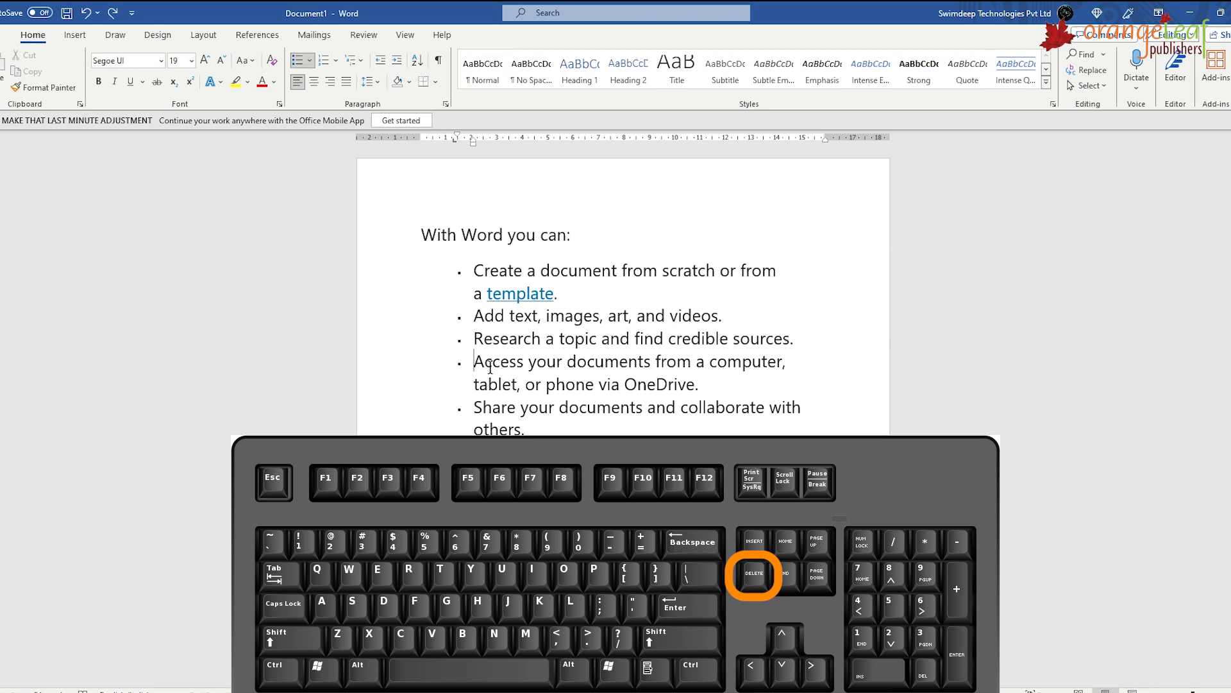
pyautogui.press('Delete')
pyautogui.press('Delete')
pyautogui.press('Delete')
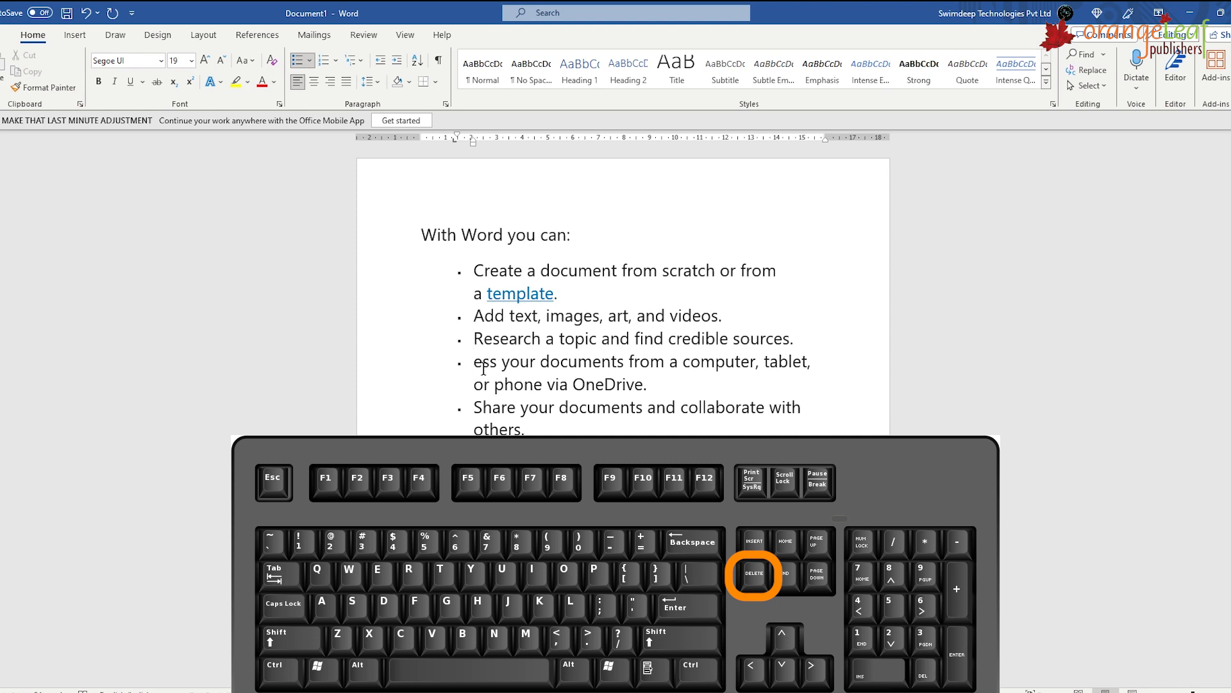
pyautogui.press('Delete')
pyautogui.hotkey('ctrl', 'z')
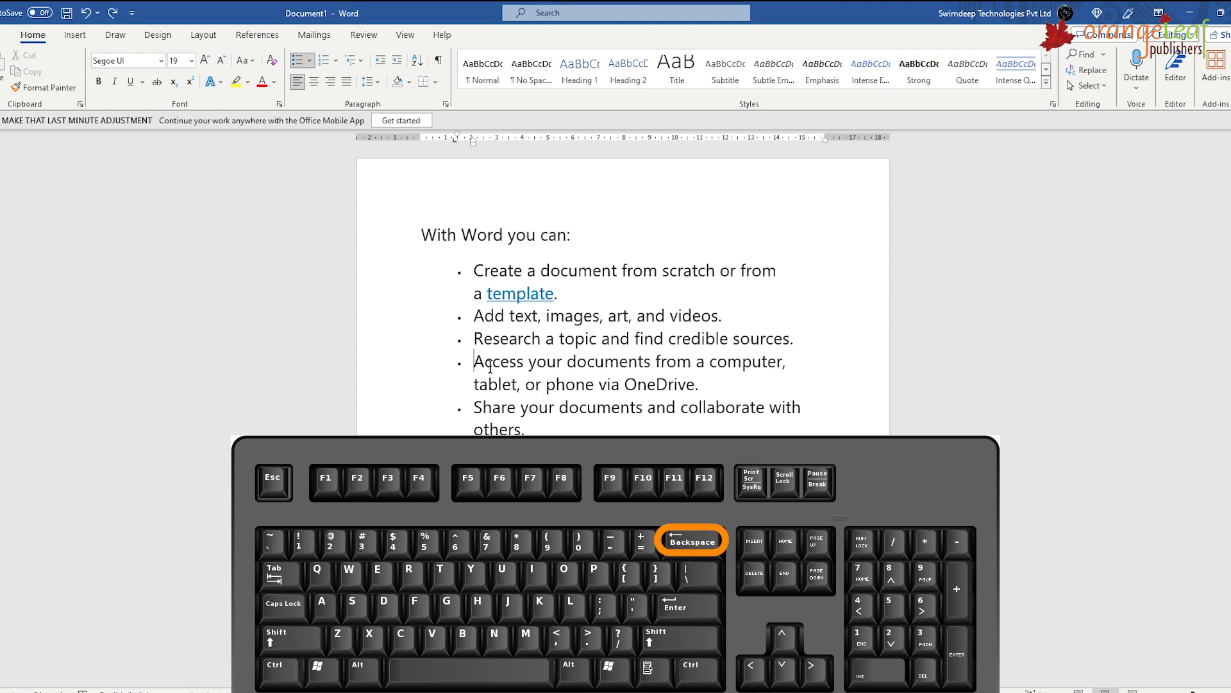
# Merge the "Access your documents" bullet into the bullet above and erase "ources." just before "Access".
pyautogui.press('BackSpace')
pyautogui.press('BackSpace')
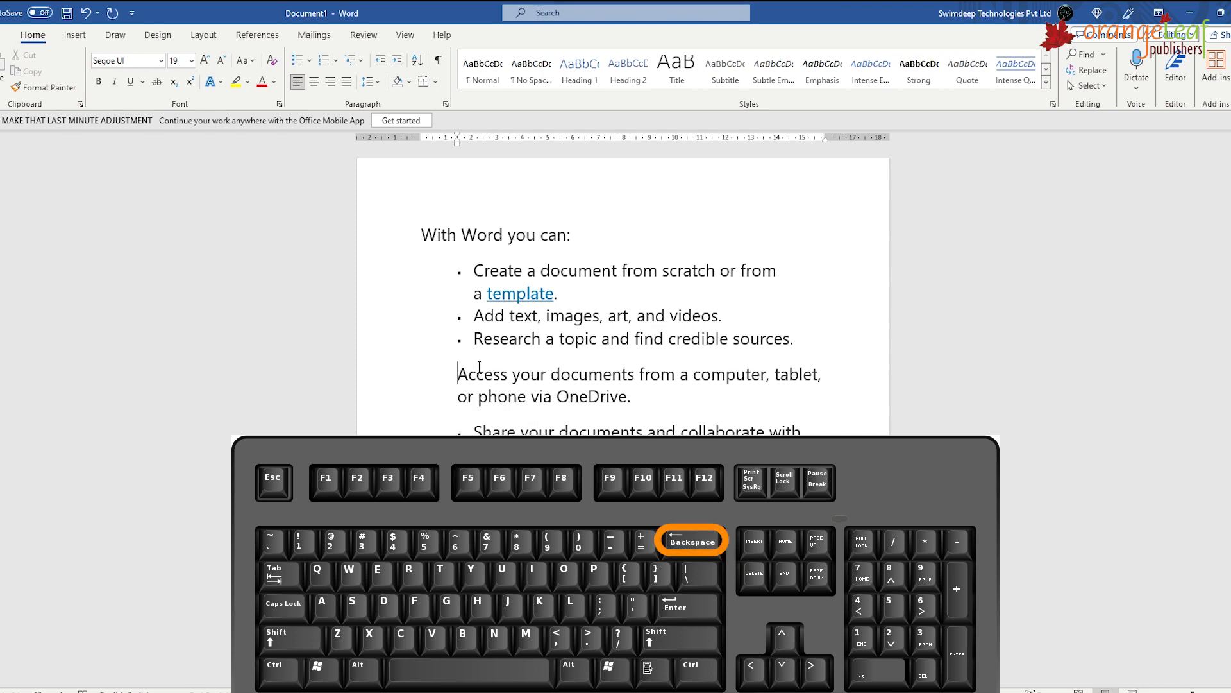
pyautogui.press('BackSpace')
pyautogui.press('BackSpace')
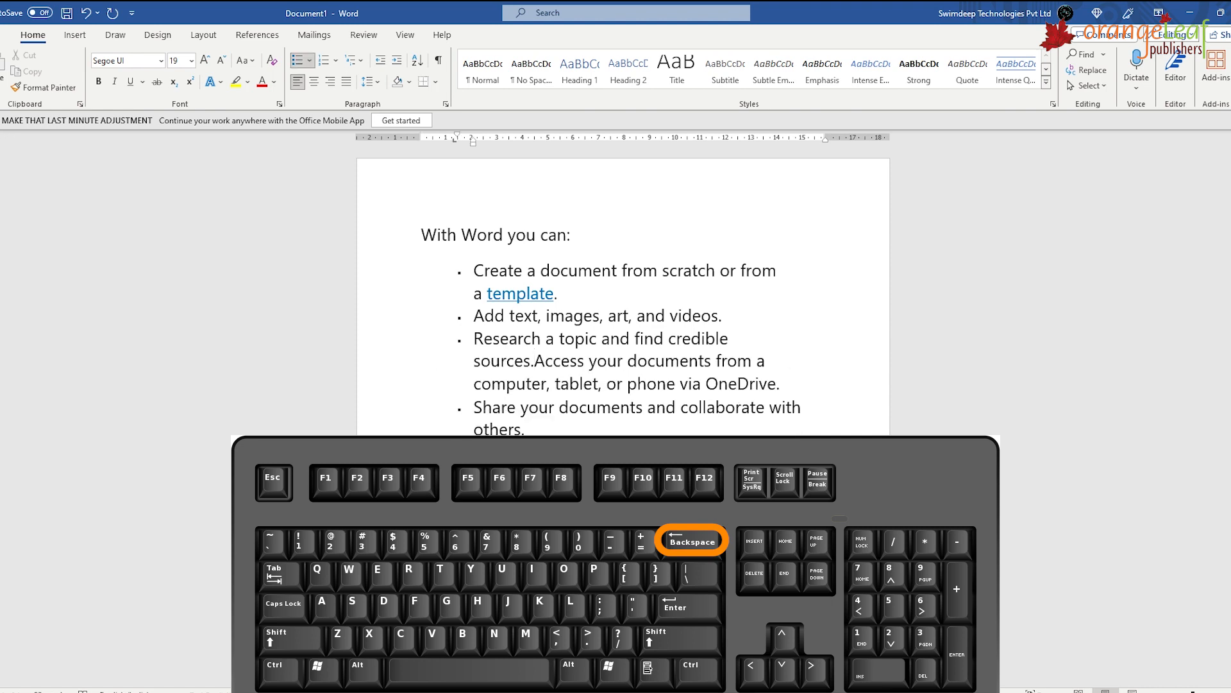
pyautogui.press('BackSpace')
pyautogui.press('BackSpace')
pyautogui.press('BackSpace')
pyautogui.press('BackSpace')
pyautogui.press('BackSpace')
pyautogui.press('BackSpace')
pyautogui.press('BackSpace')
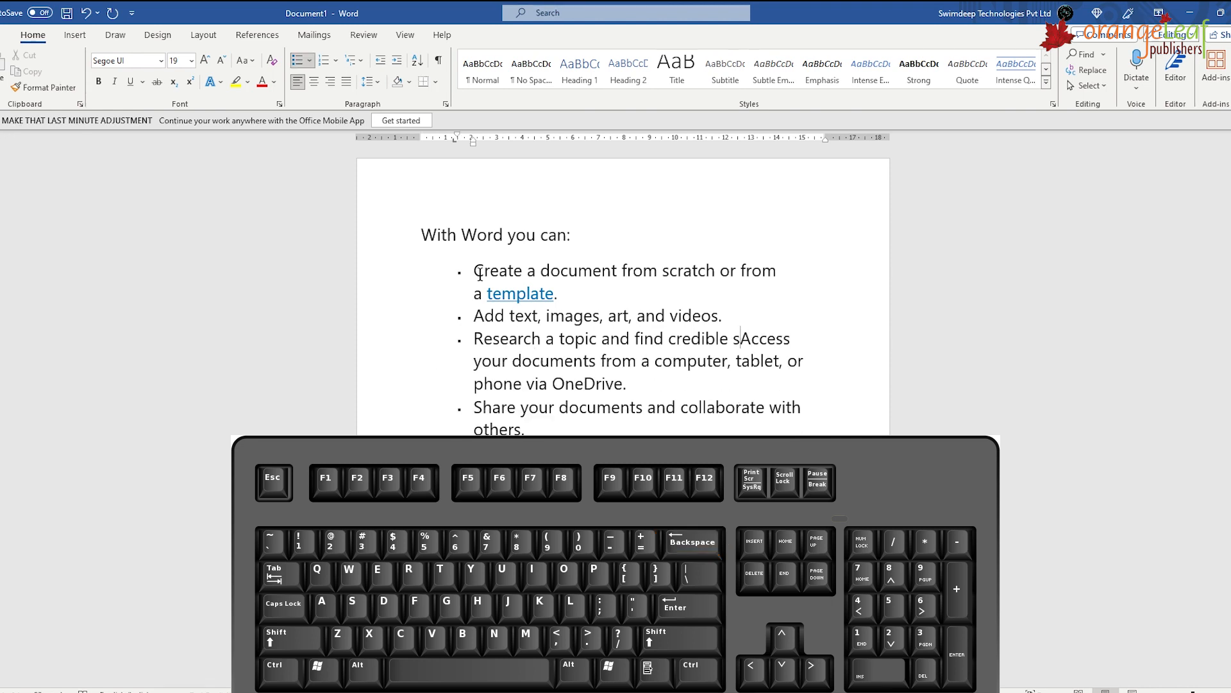
# Select the text from "With Word you can:" through the bullets and make it bold, italic and underlined.
pyautogui.moveTo(480, 274); pyautogui.dragTo(669, 426)
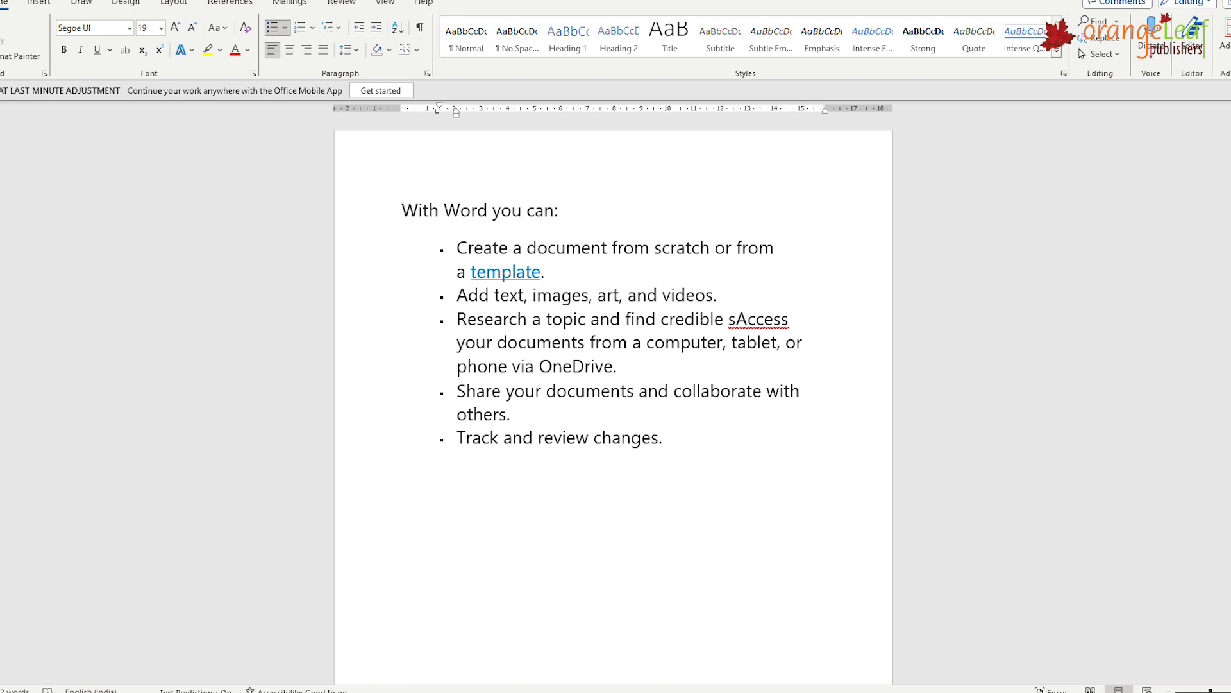
pyautogui.moveTo(402, 210); pyautogui.dragTo(699, 474)
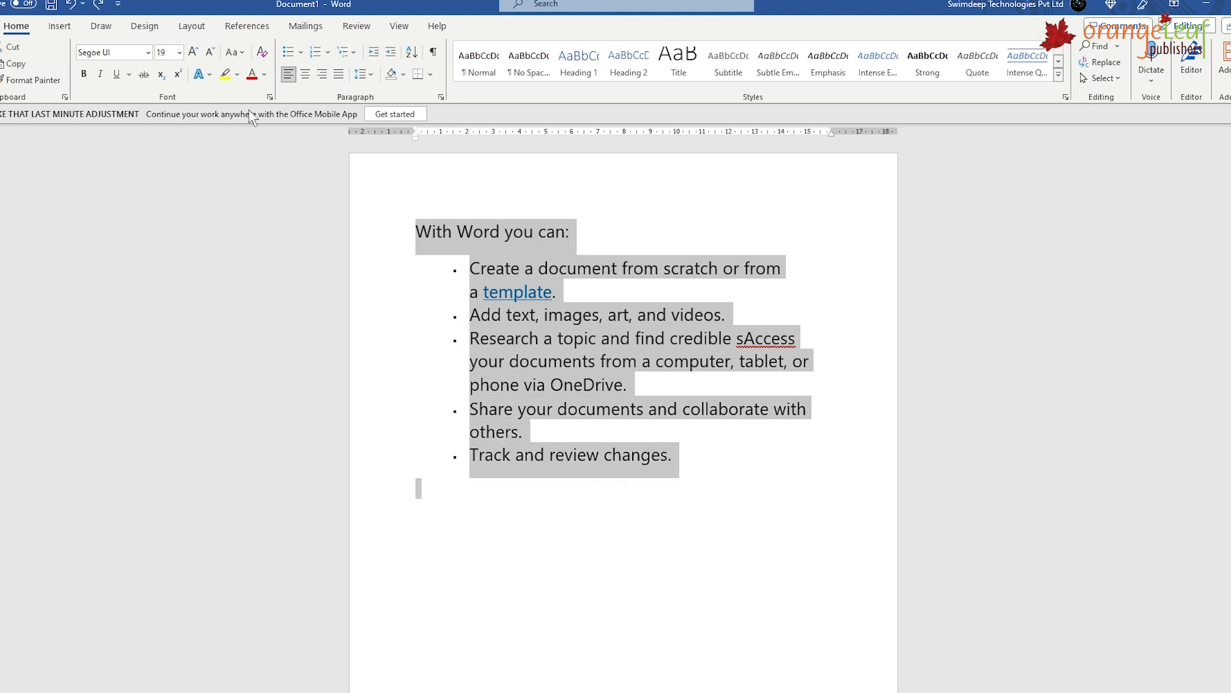
pyautogui.click(287, 51)
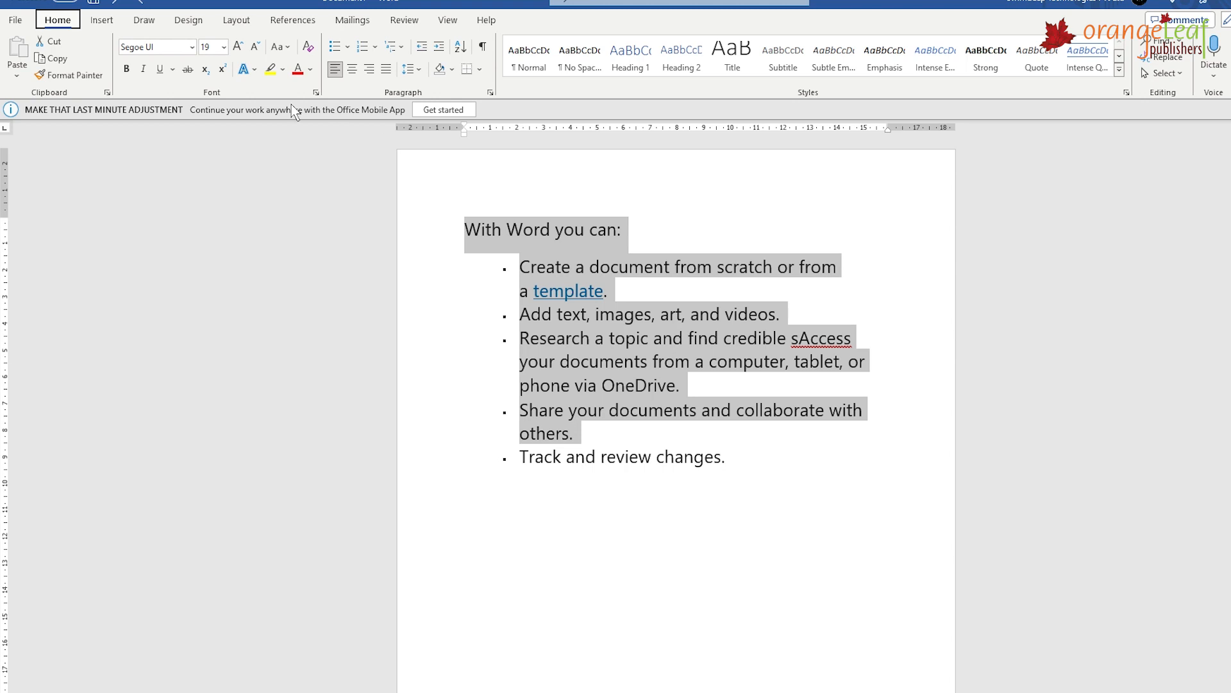
pyautogui.click(127, 69)
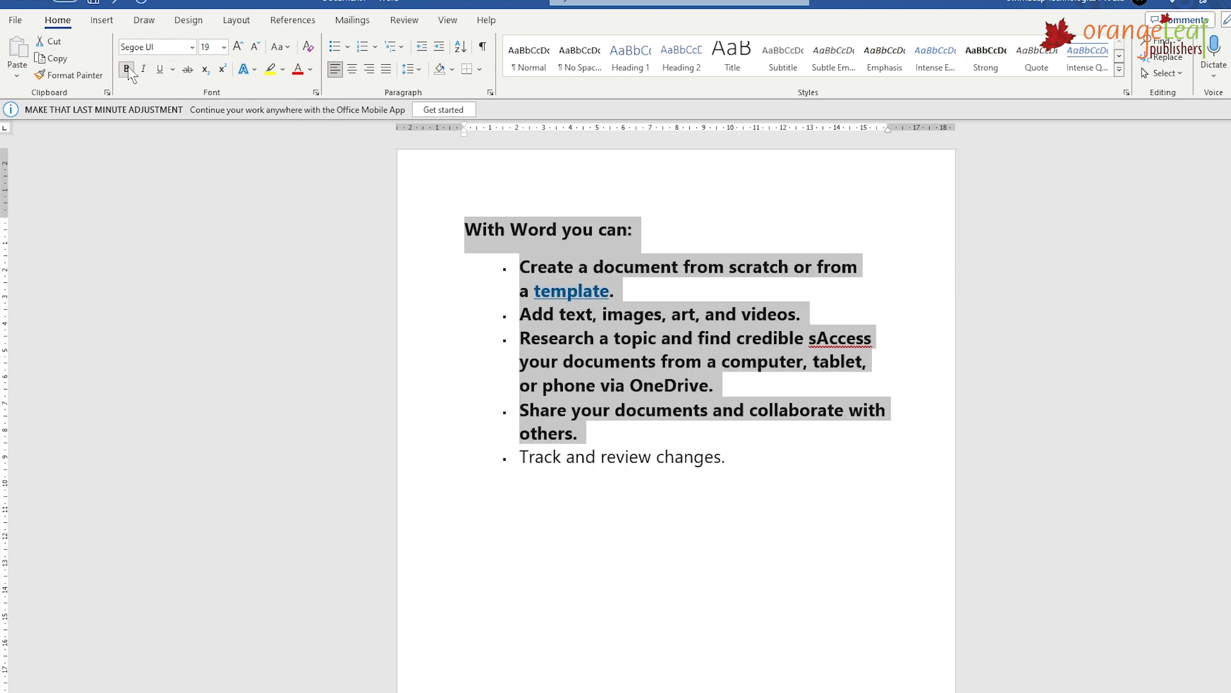
pyautogui.click(143, 69)
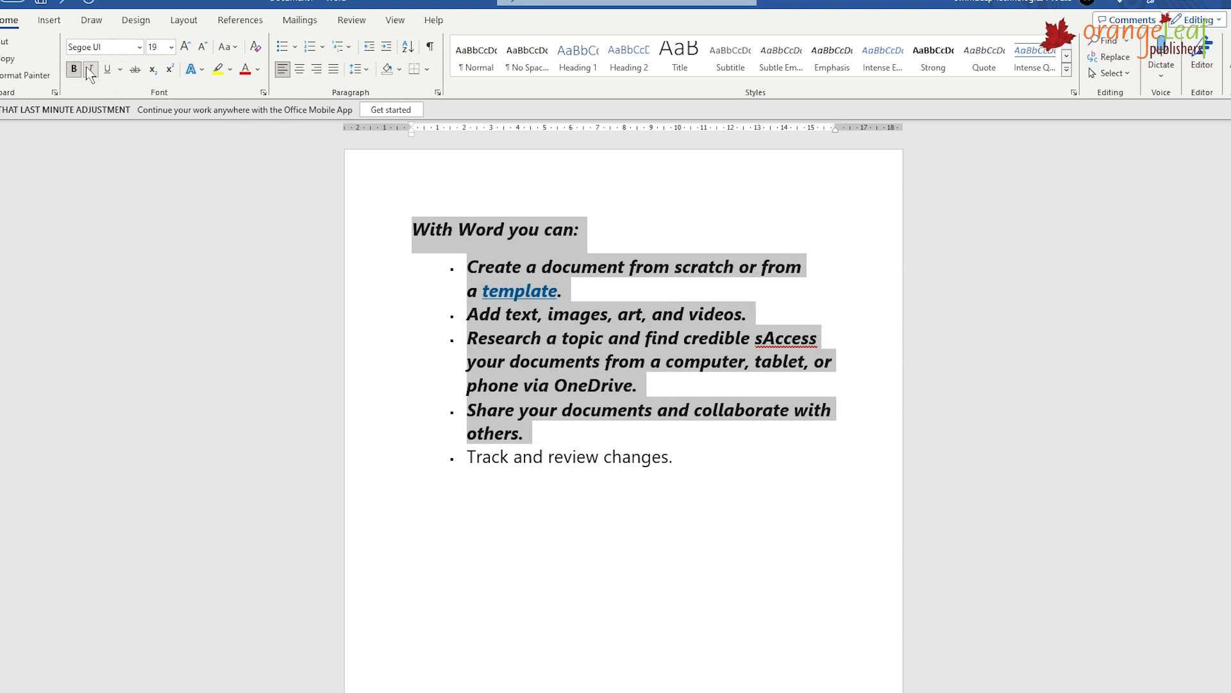
pyautogui.click(107, 70)
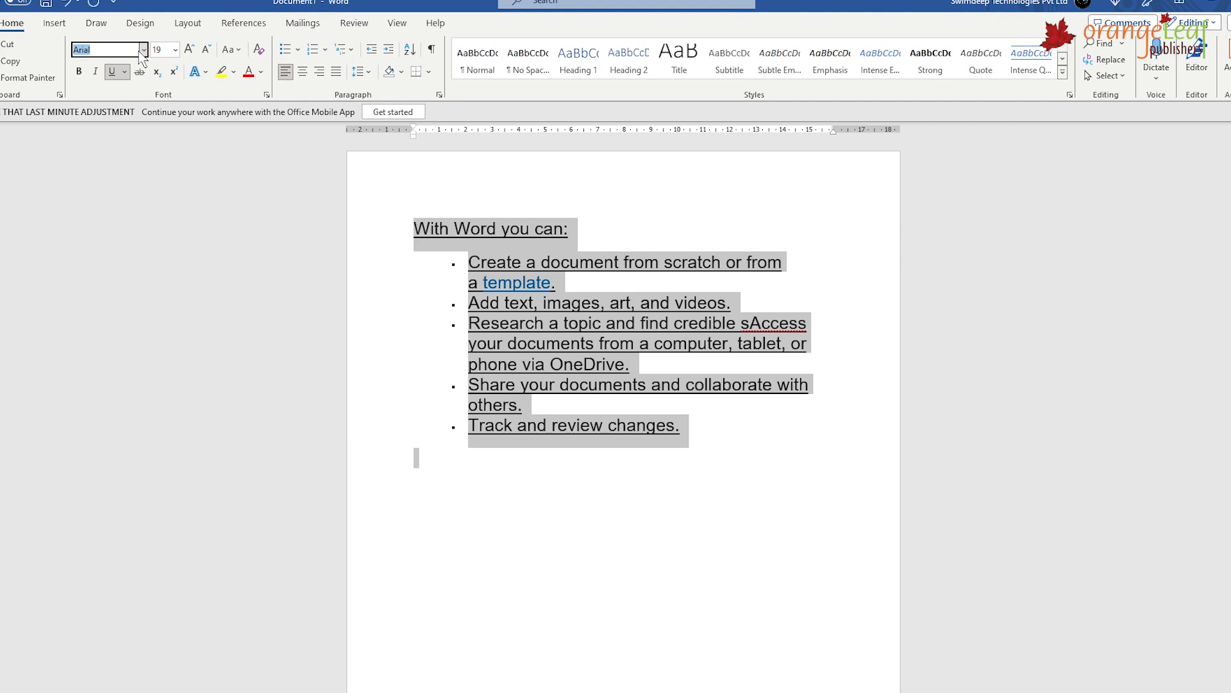
# Change the font of the "With Word you can:" text to Aharoni and choose another font size.
pyautogui.click(143, 54)
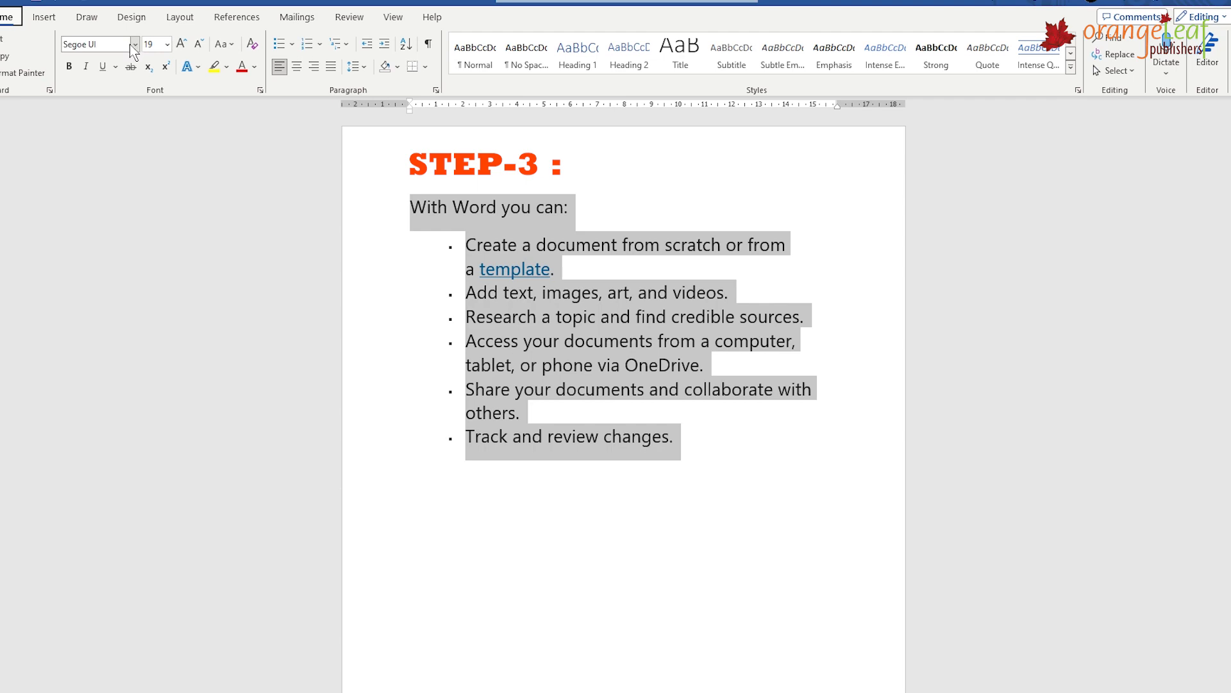
pyautogui.click(133, 45)
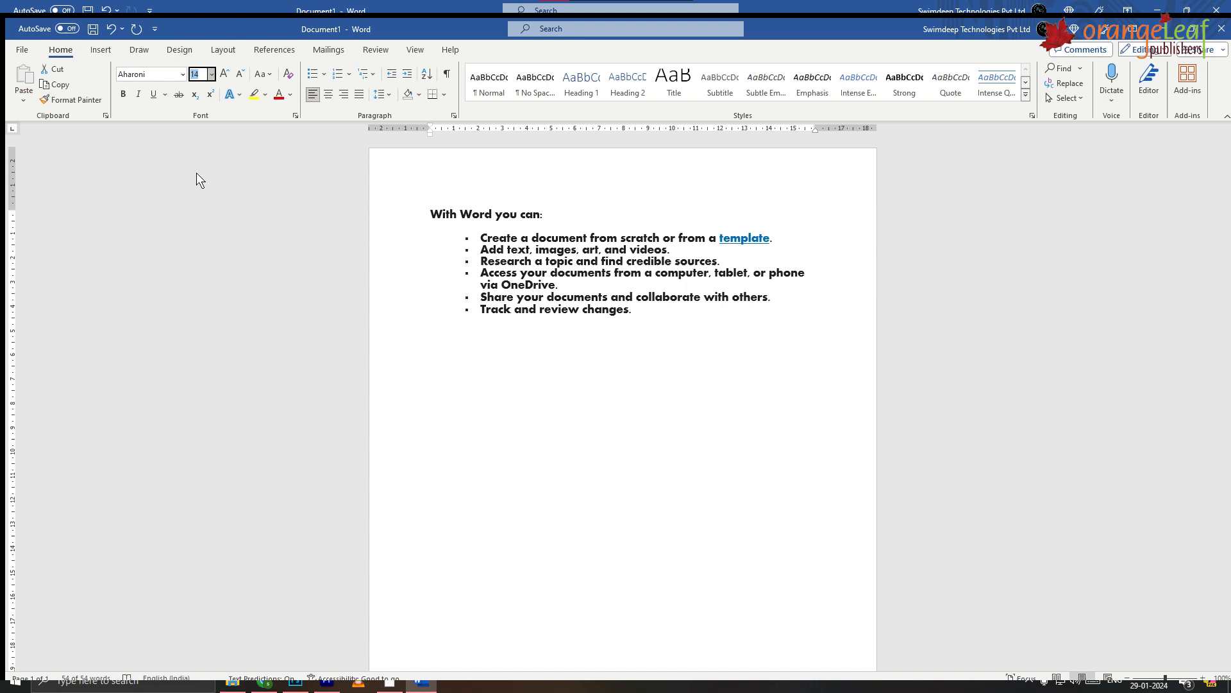
pyautogui.click(200, 247)
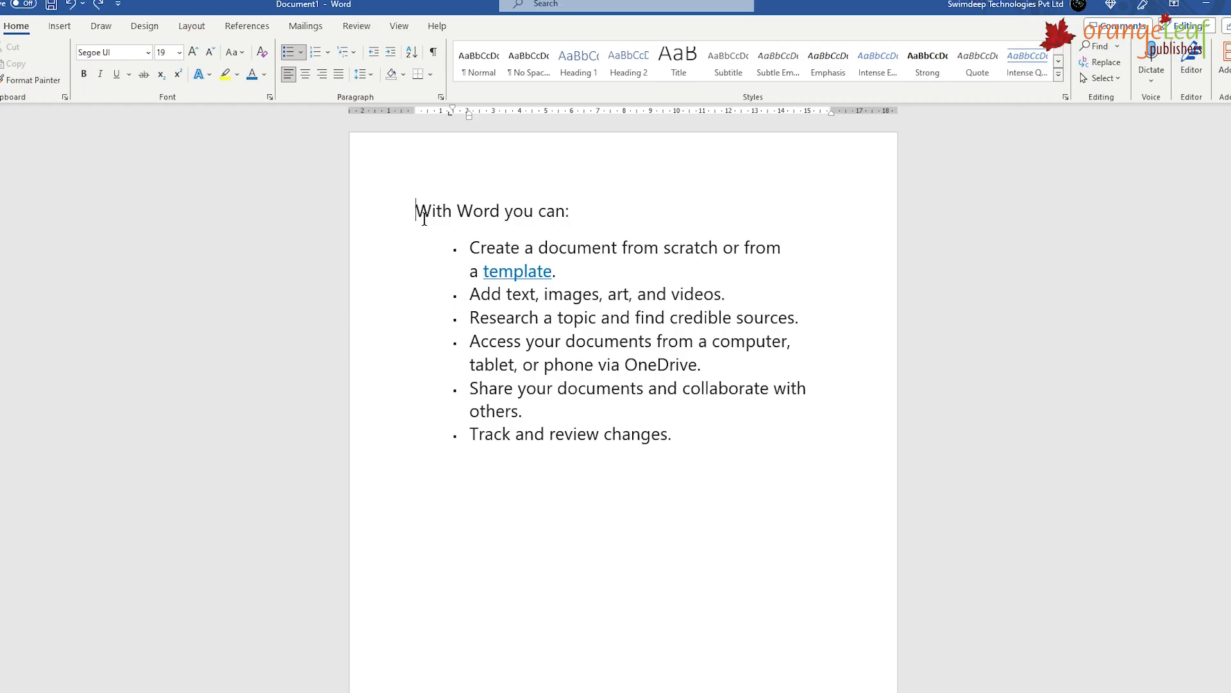
# Justify the full "With Word you can:" text with its bullets, and also the "Select Blank document" paragraph.
pyautogui.moveTo(417, 206); pyautogui.dragTo(662, 455)
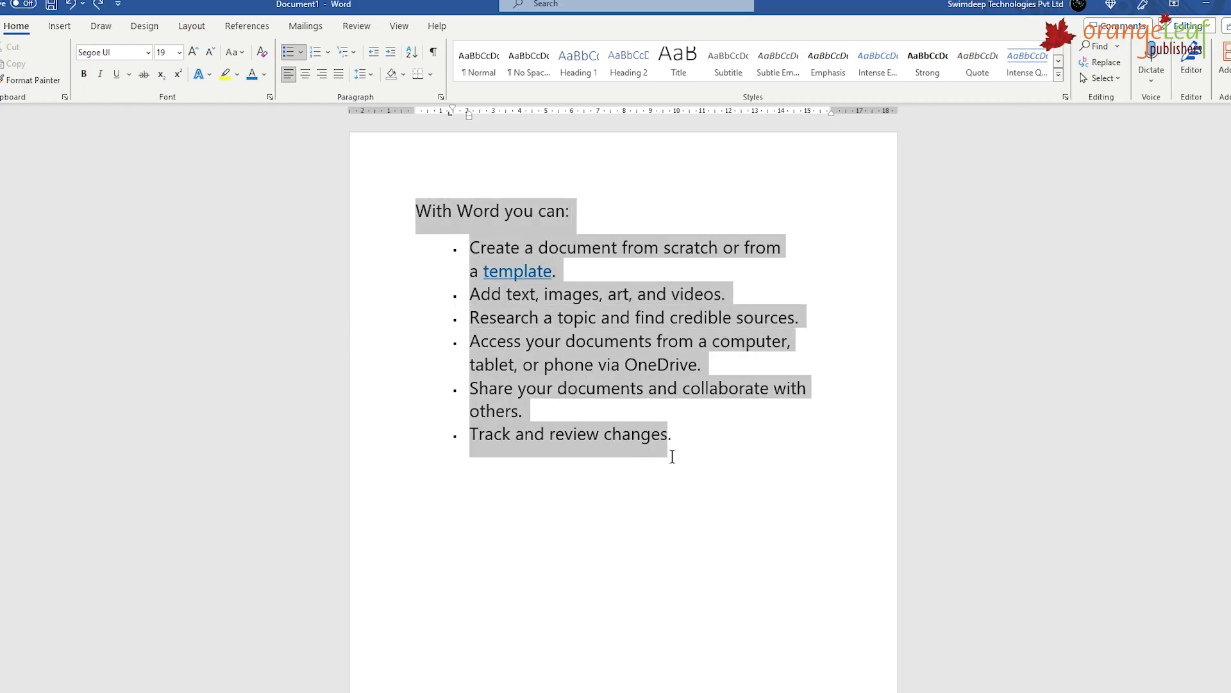
pyautogui.click(338, 74)
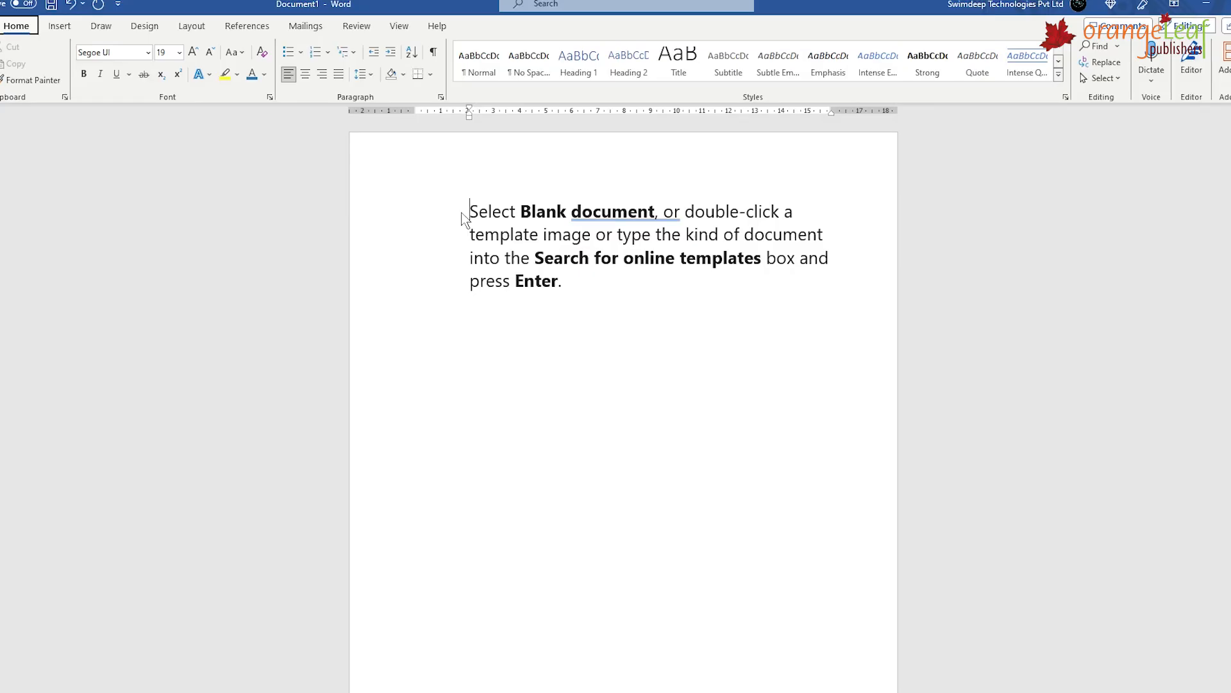
pyautogui.moveTo(464, 218); pyautogui.dragTo(569, 300)
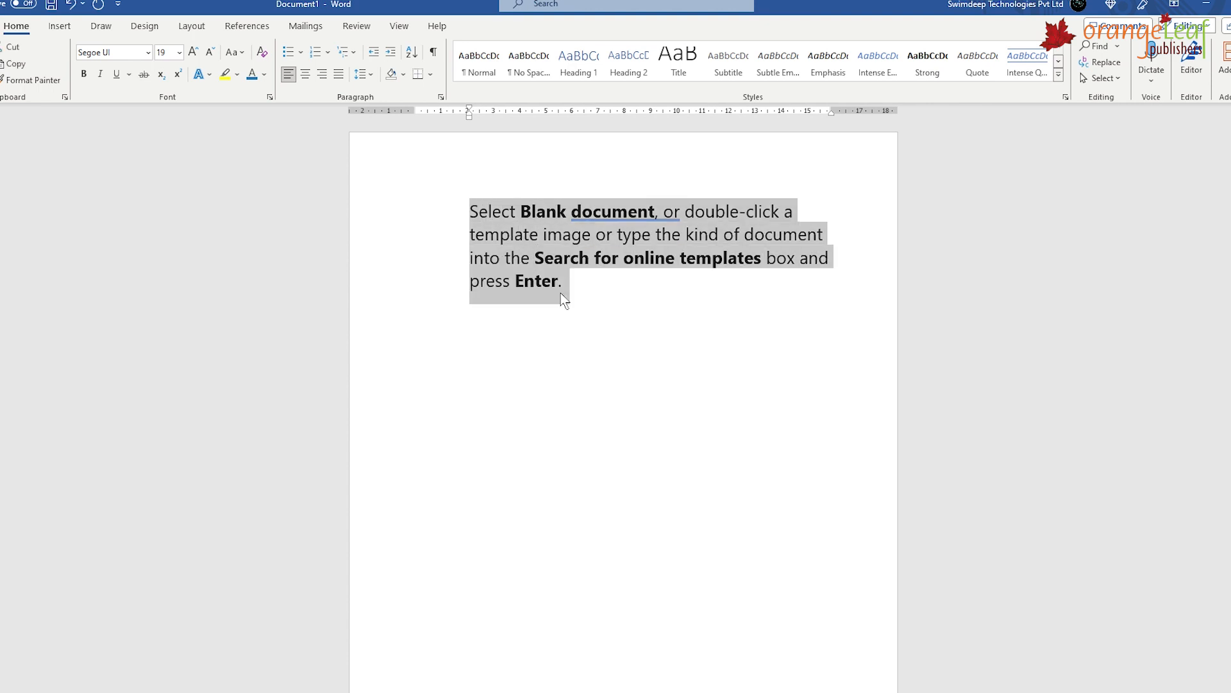
pyautogui.hotkey('ctrl', 'j')
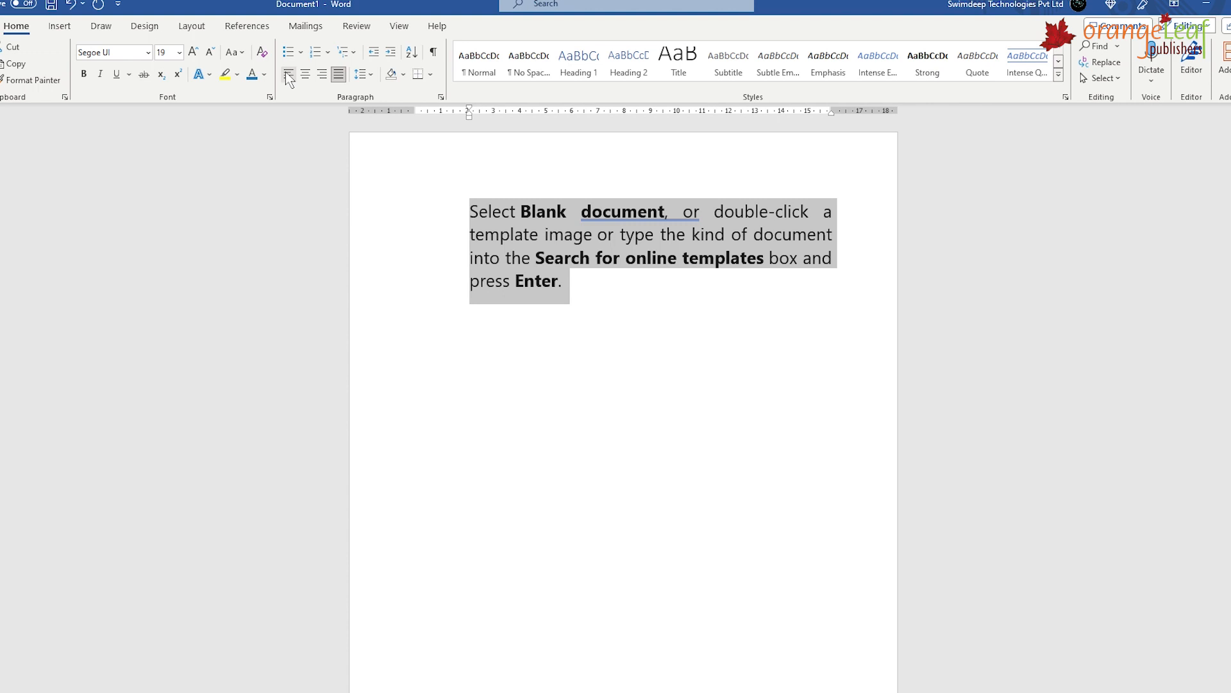
# Try centred and right alignment on the "Select Blank document" paragraph and finish with it justified.
pyautogui.hotkey('ctrl', 'e')
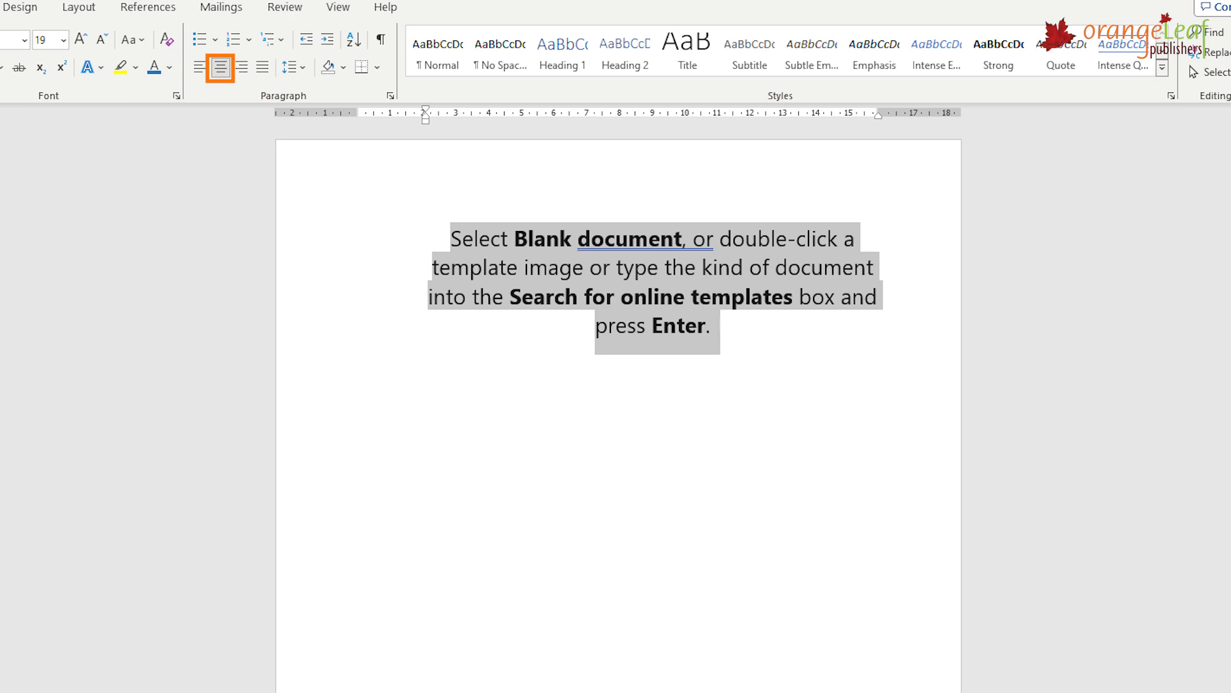
pyautogui.hotkey('ctrl', 'r')
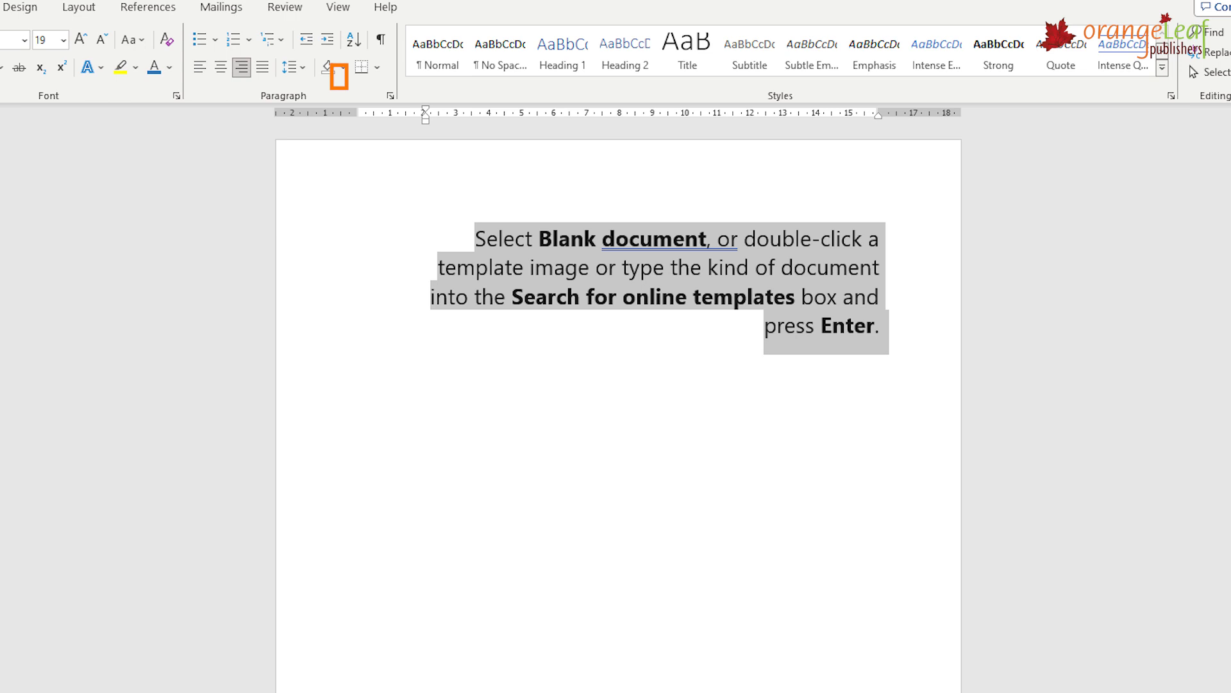
pyautogui.hotkey('ctrl', 'j')
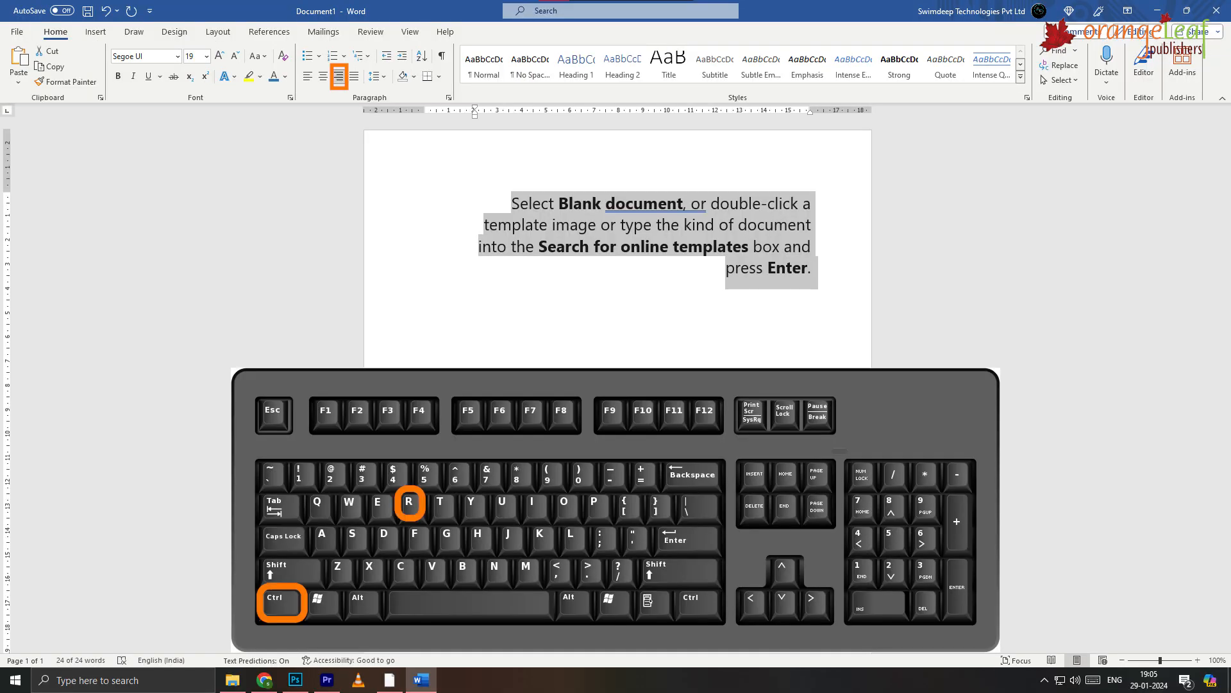
pyautogui.hotkey('ctrl', 'j')
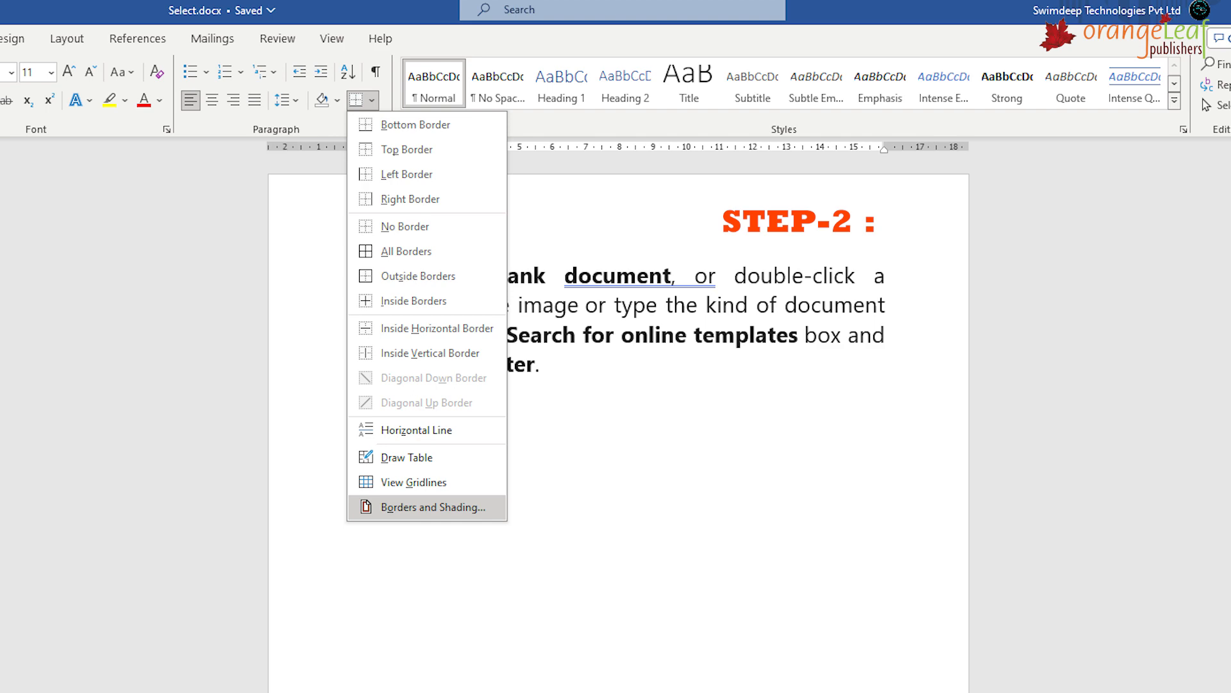
# Add a Shadow page border to the whole document and shade the current paragraph with a blue fill and a pattern style.
pyautogui.click(433, 506)
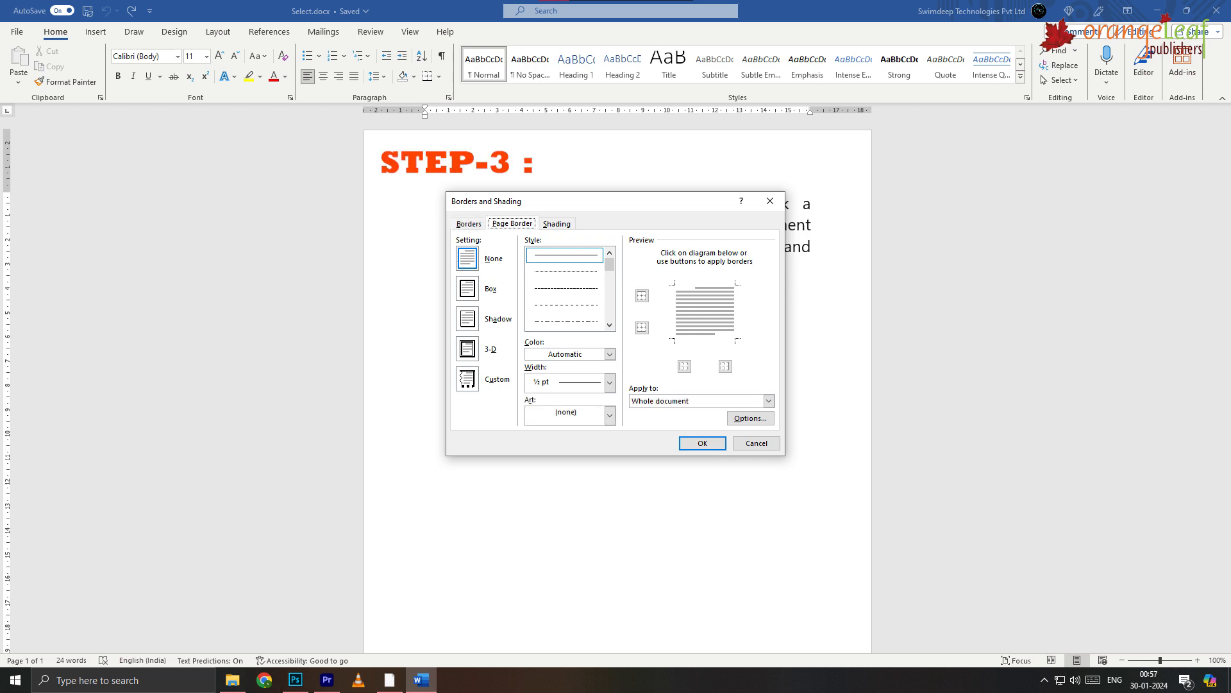
pyautogui.click(467, 318)
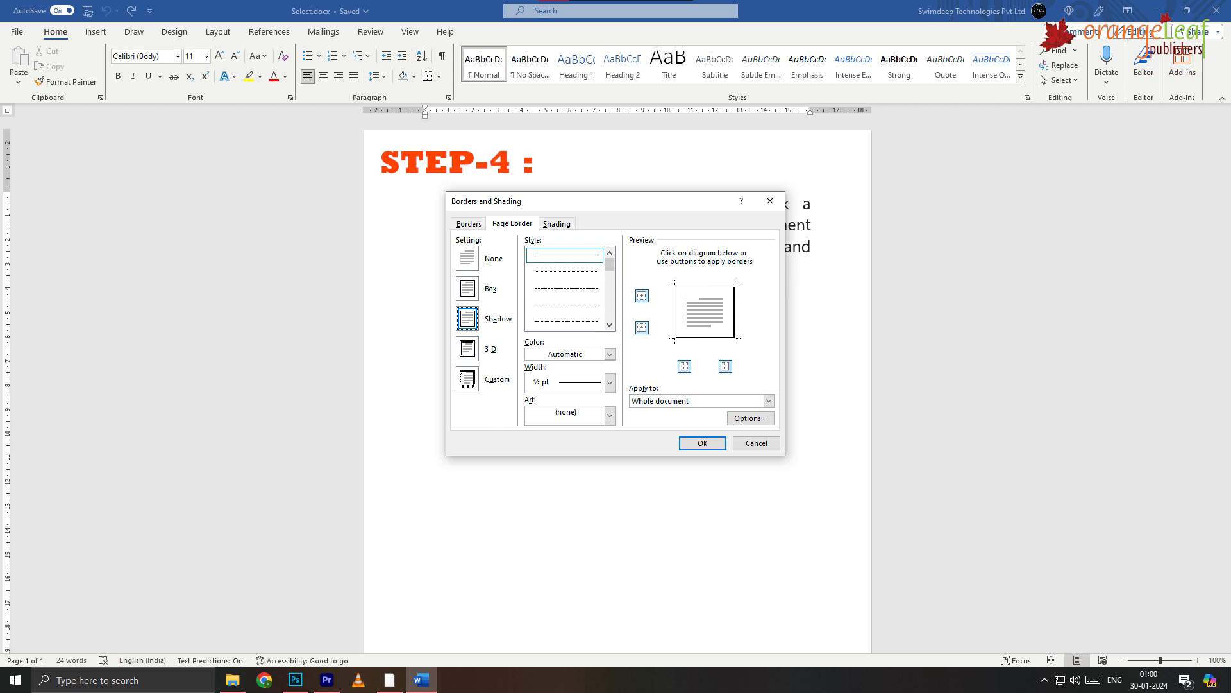
pyautogui.click(557, 224)
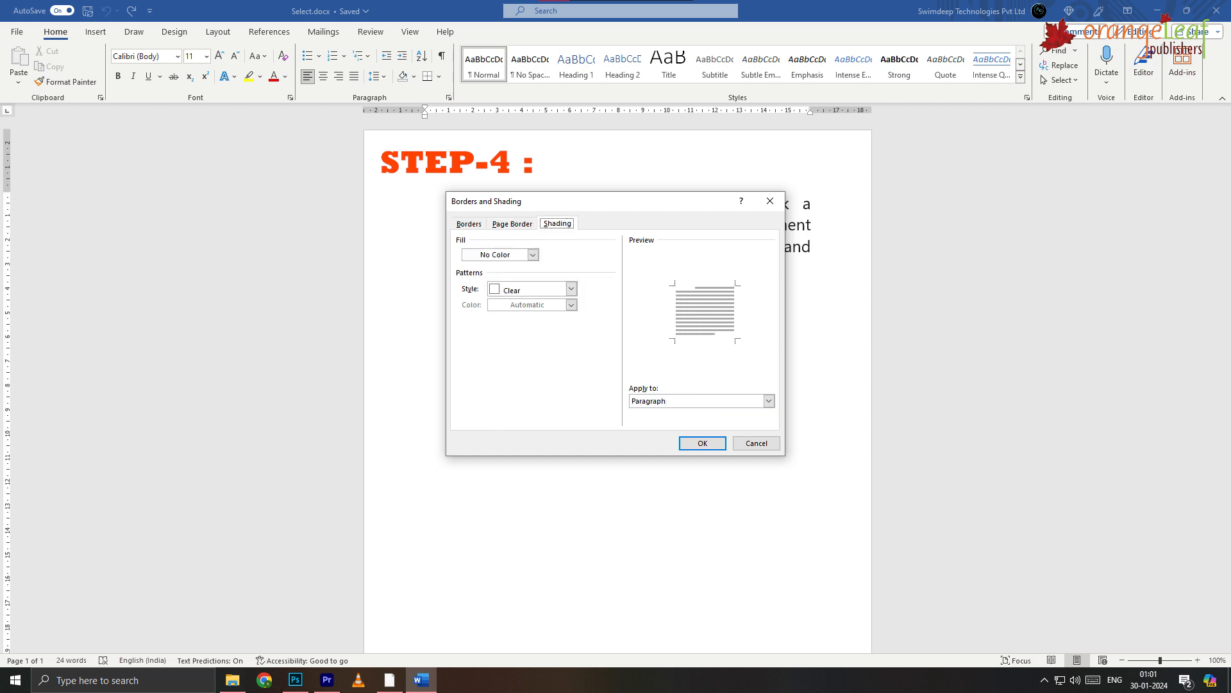
pyautogui.click(533, 255)
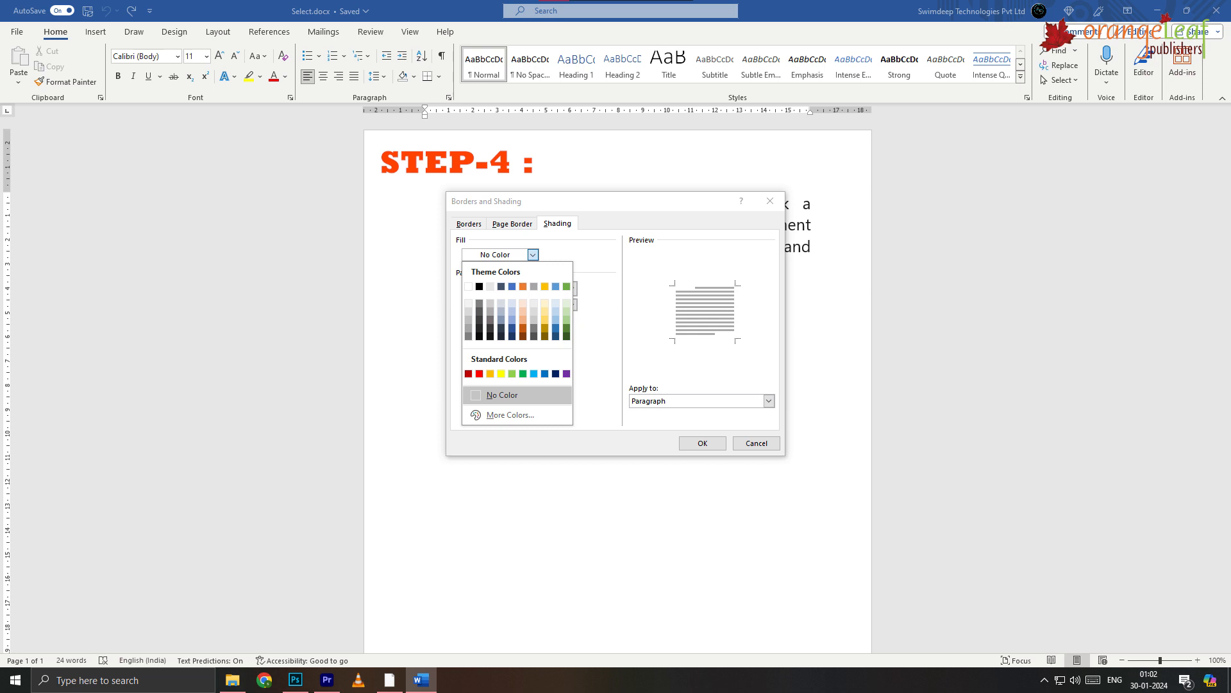
pyautogui.click(545, 373)
pyautogui.click(571, 289)
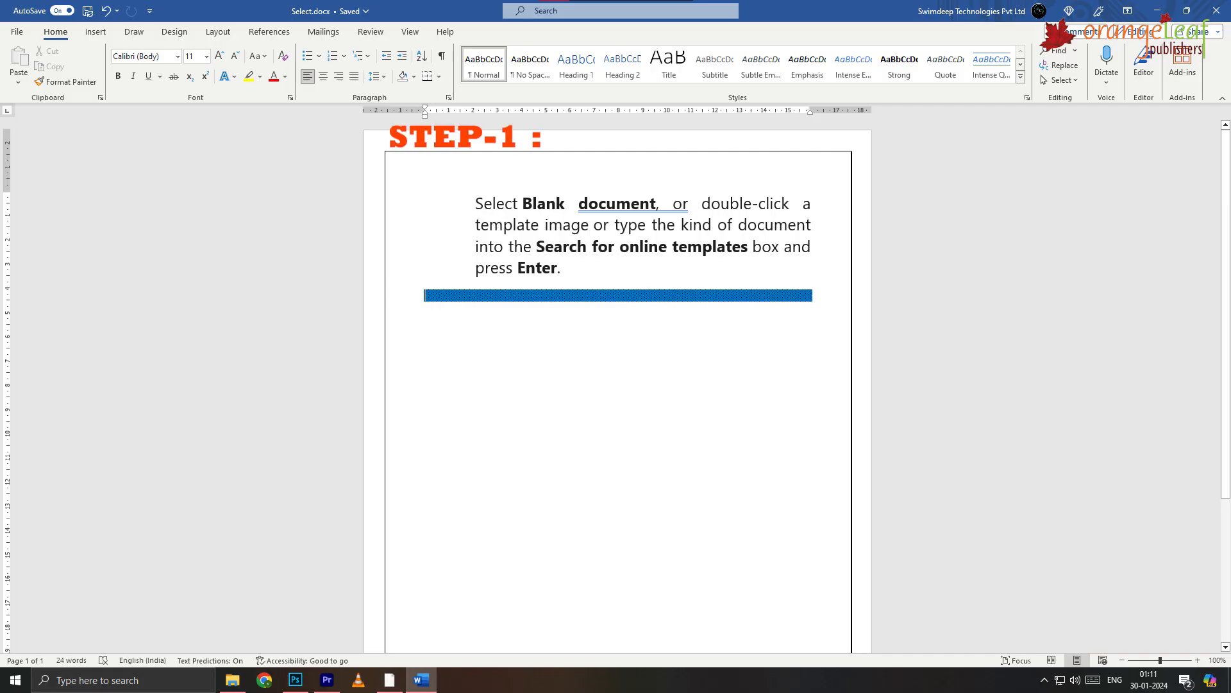
# Select all the text of the "On the File tab, select New" document and open the choice of bullet styles.
pyautogui.hotkey('ctrl', 'a')
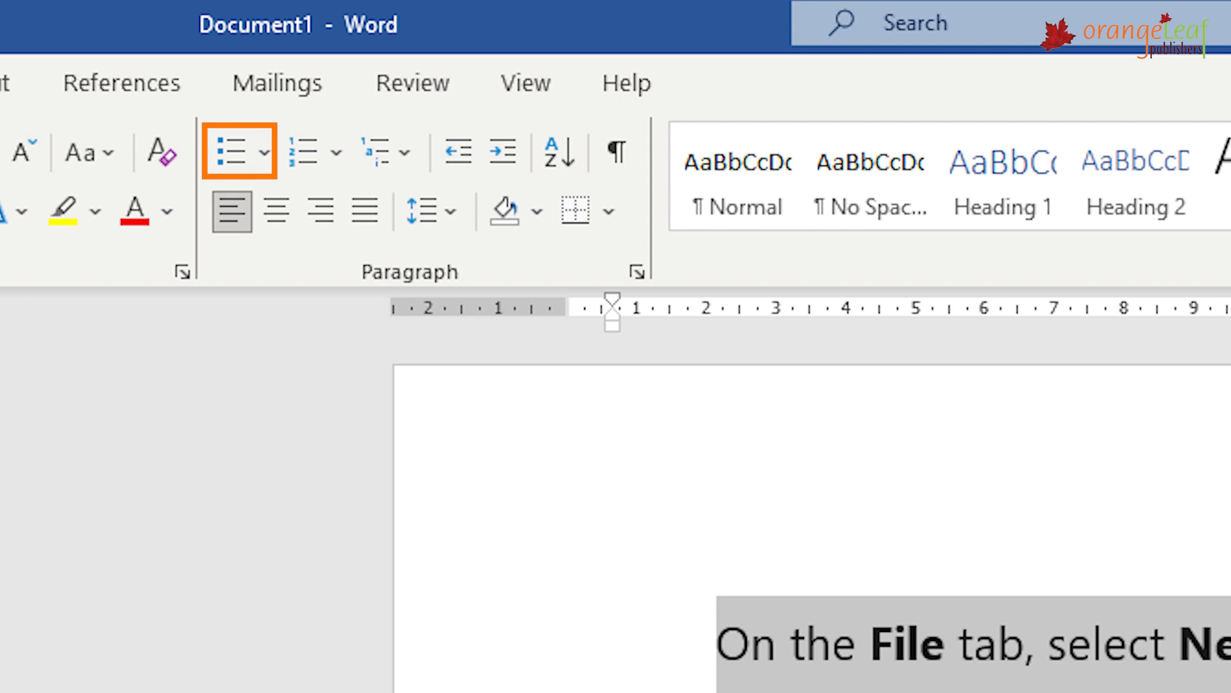
pyautogui.click(264, 153)
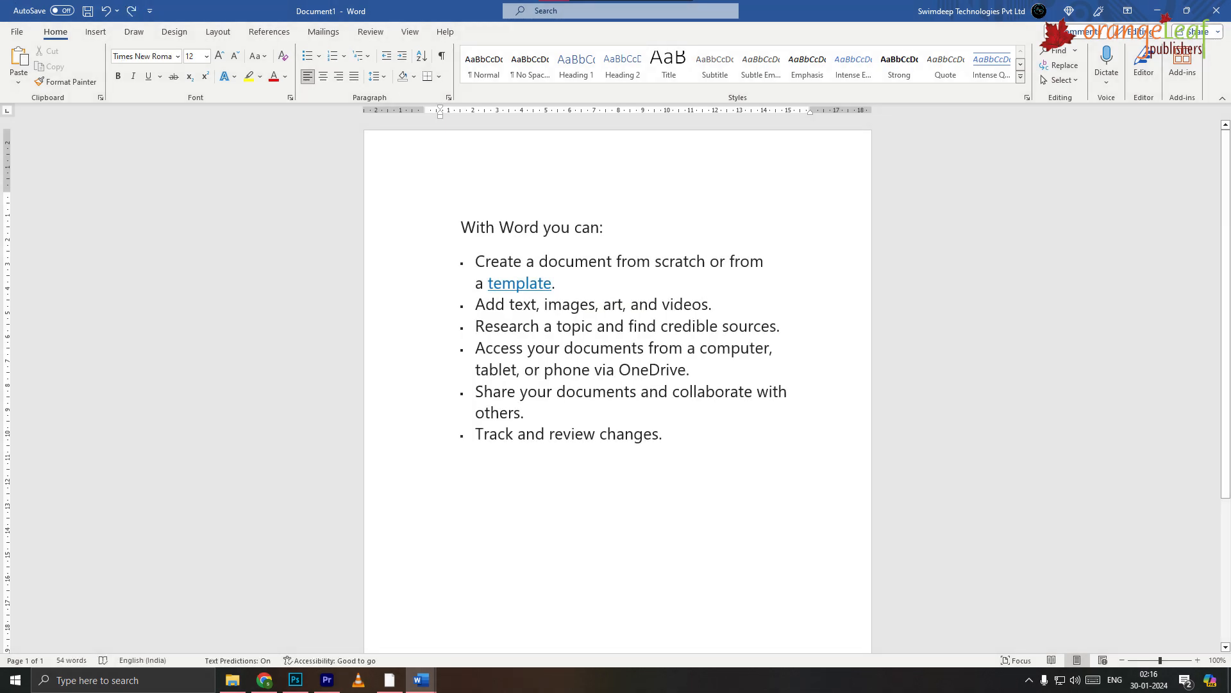
pyautogui.hotkey('ctrl', 'a')
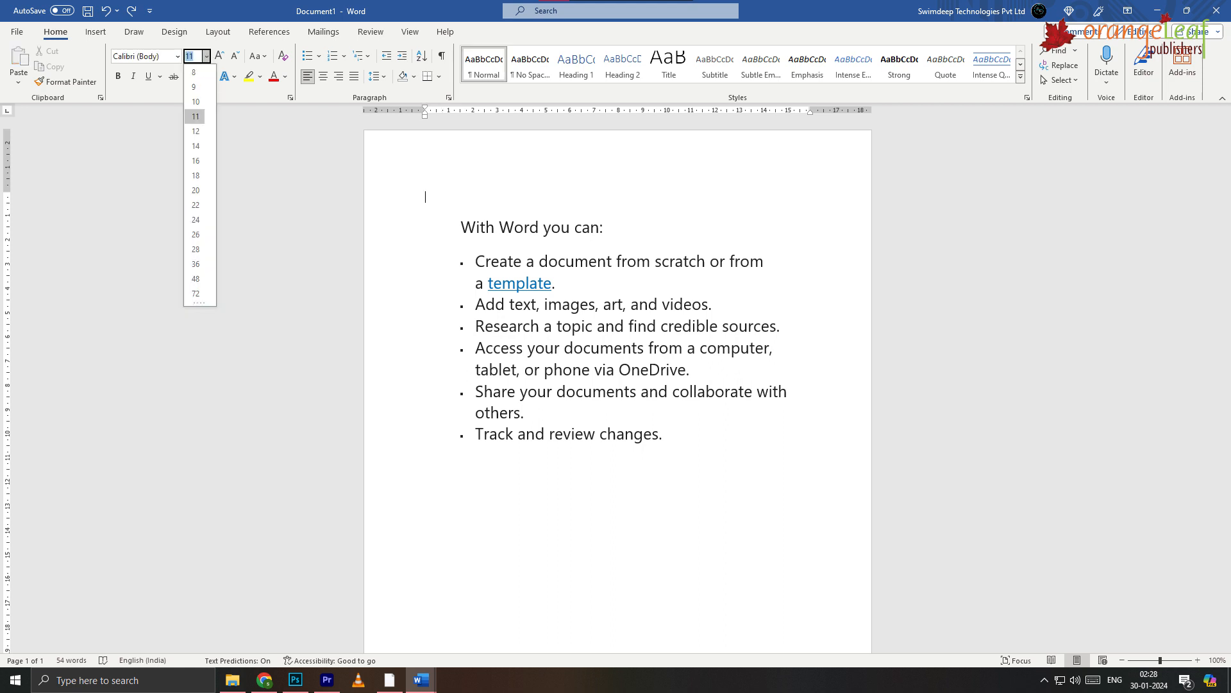
pyautogui.click(177, 57)
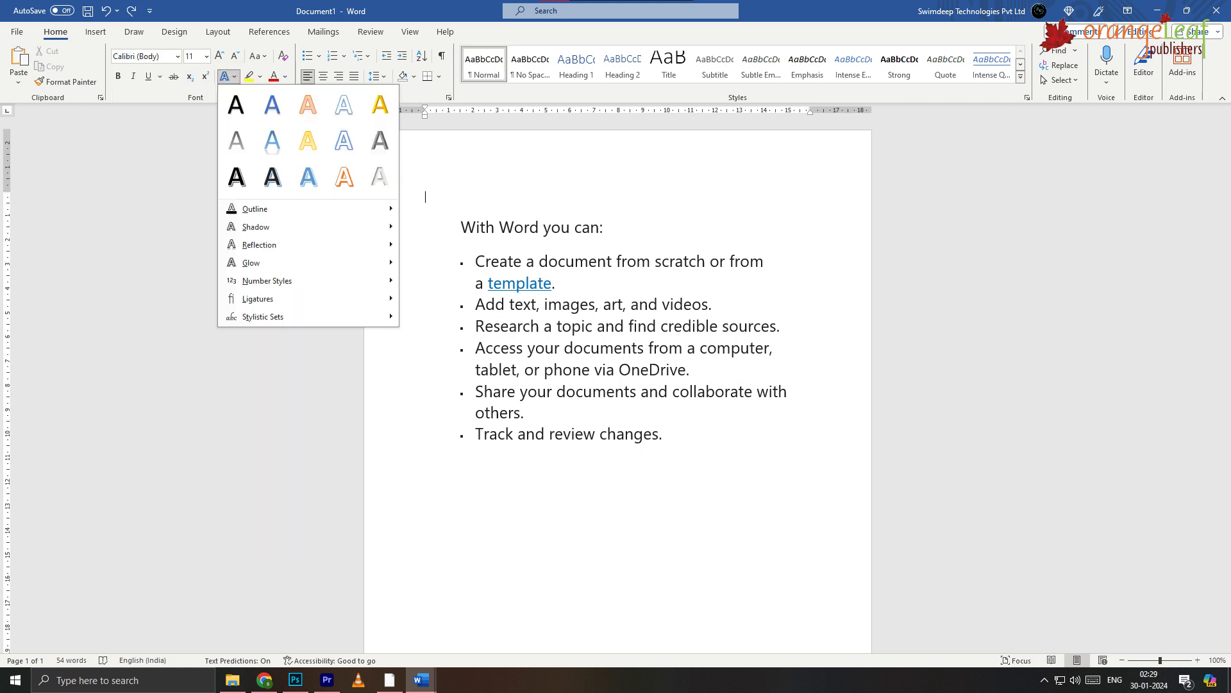